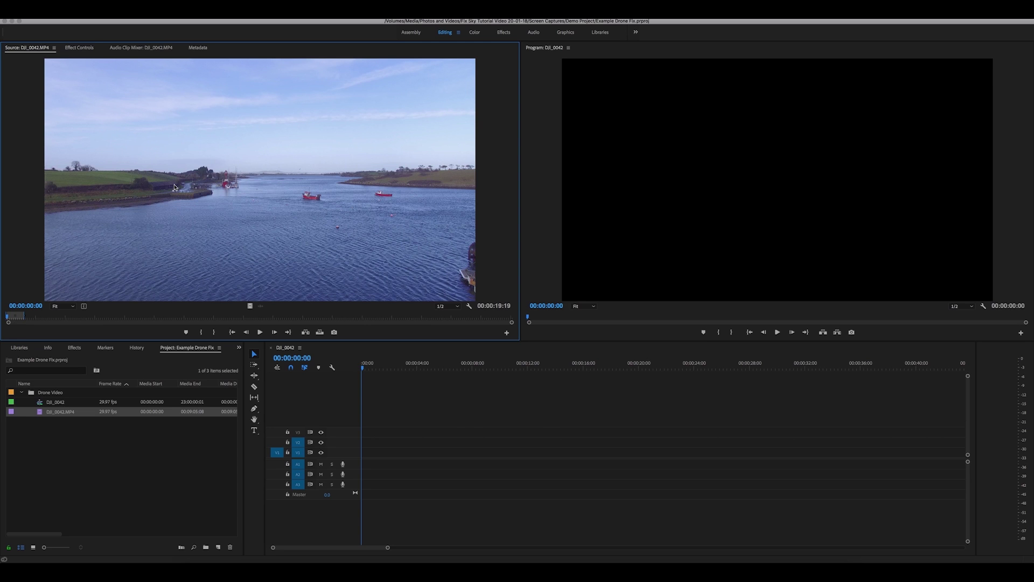
Step: Mark an out point at 00:00:16:16 on the DJI_0042.MP4 source clip
left_click_drag(7, 320, 24, 318)
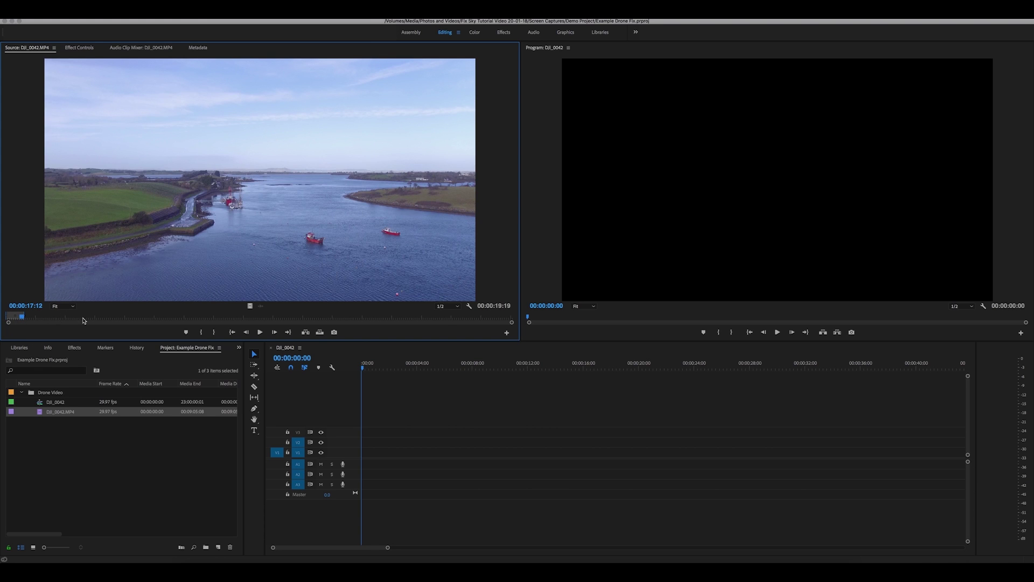
left_click_drag(22, 318, 1, 325)
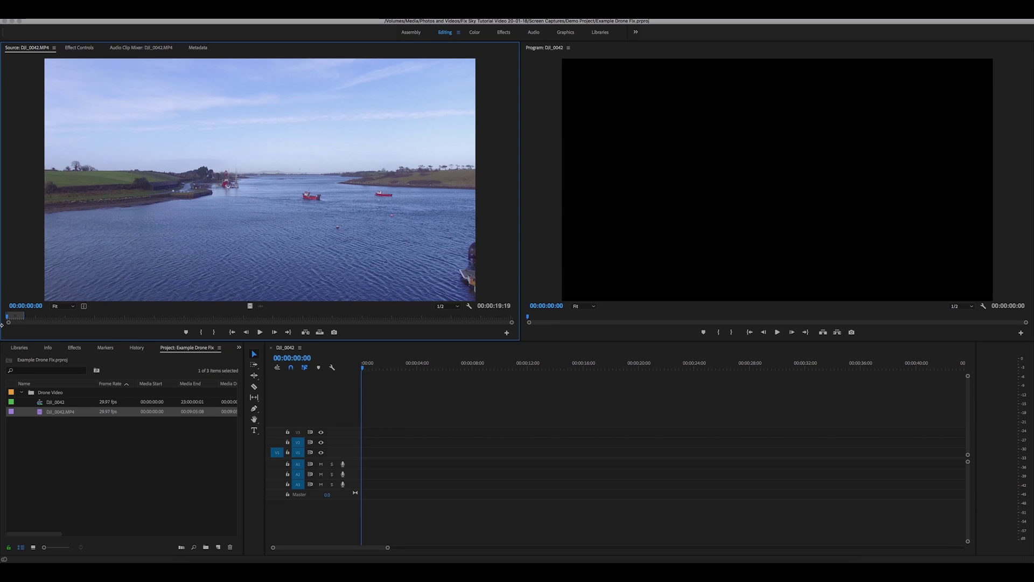
left_click(19, 319)
left_click_drag(19, 320, 23, 321)
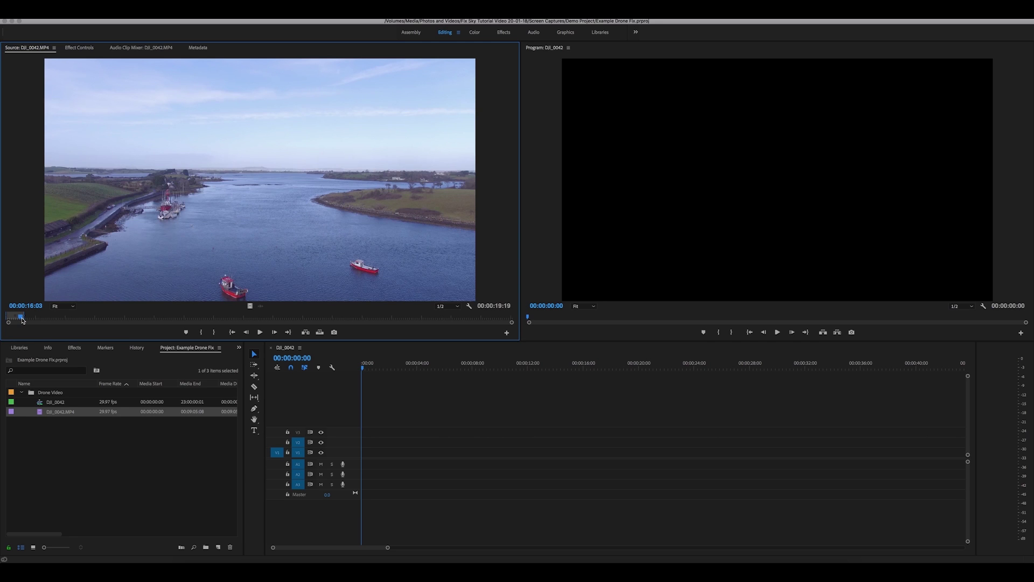
key("o")
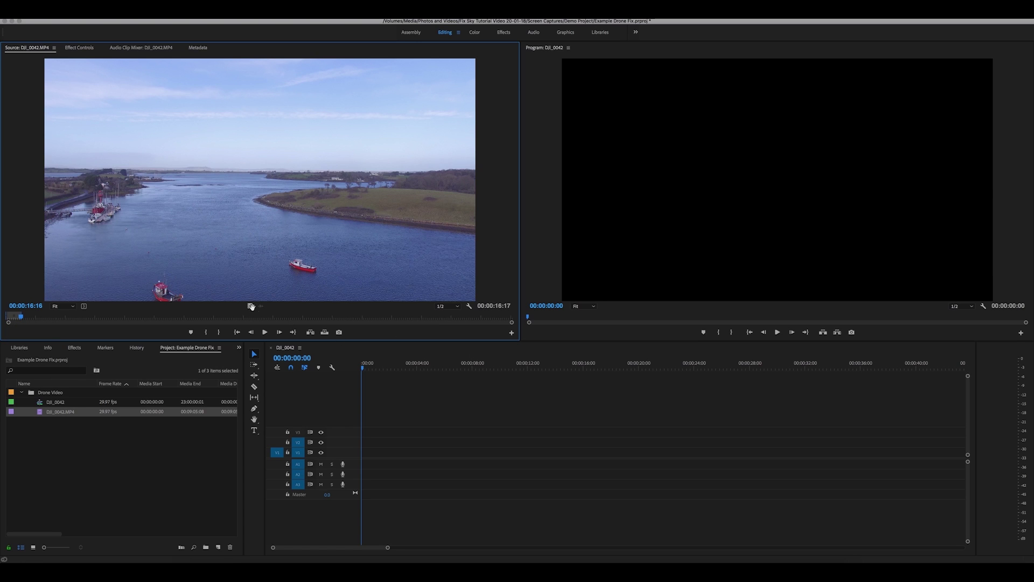
Step: Place only the video of the trimmed source clip at the start of track V1 and switch to the Effects workspace
left_click_drag(251, 306, 370, 455)
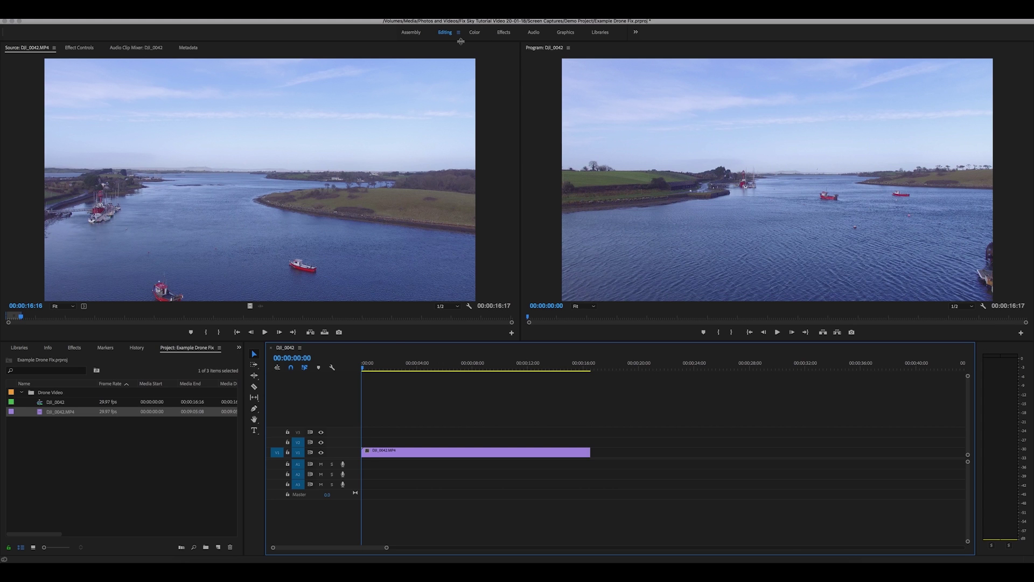
left_click(504, 32)
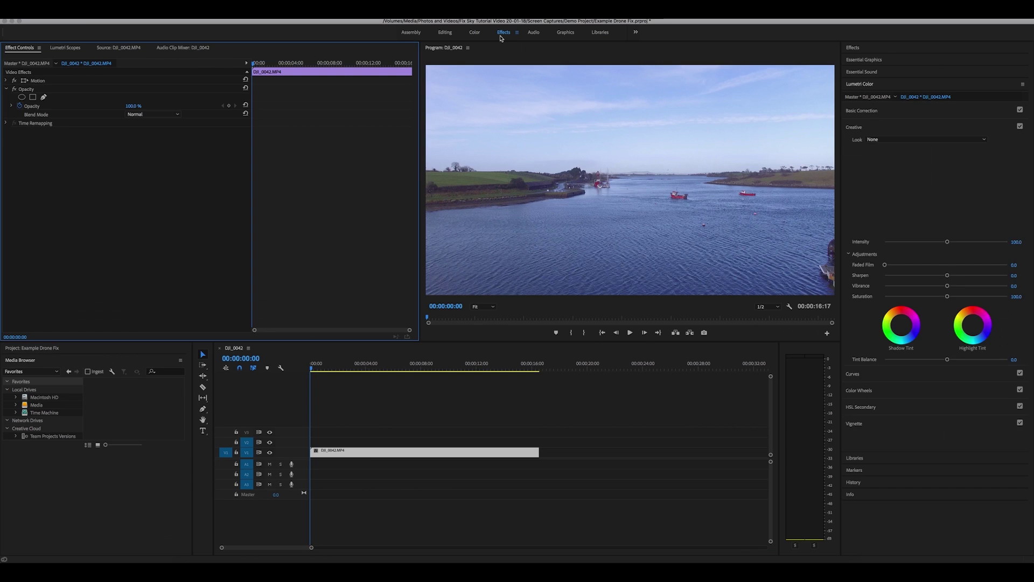
left_click(917, 141)
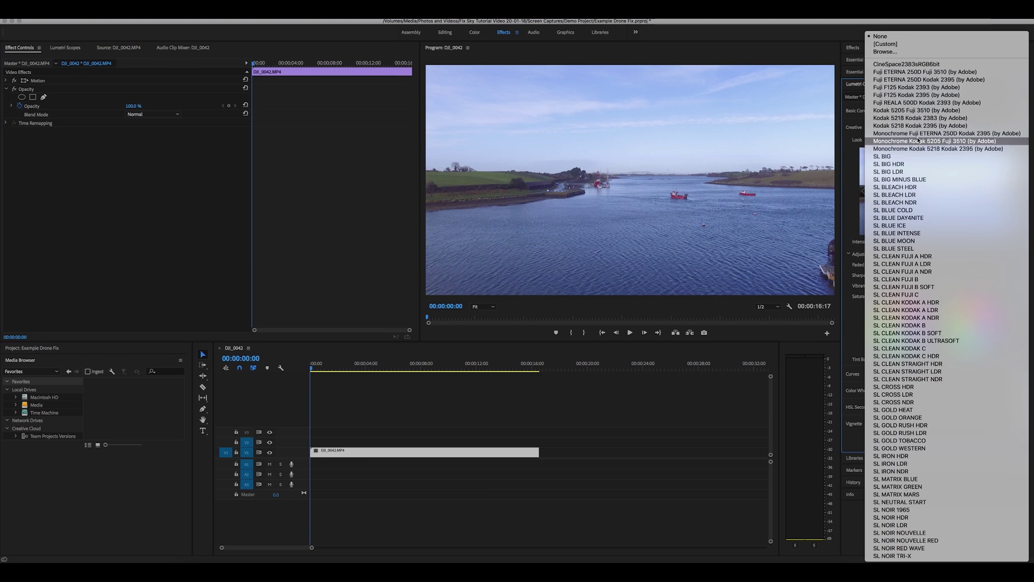
left_click(918, 141)
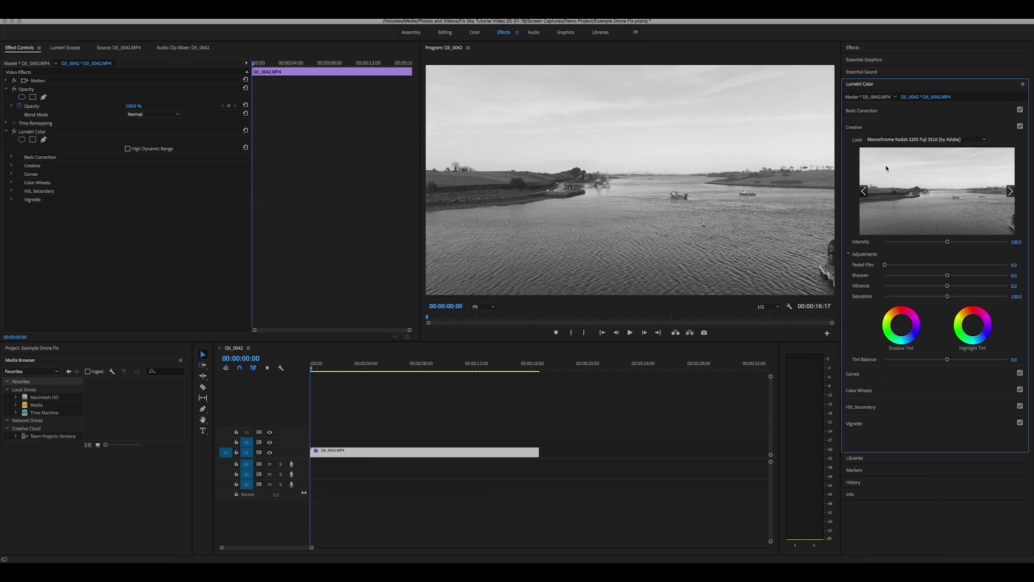
key("super+z")
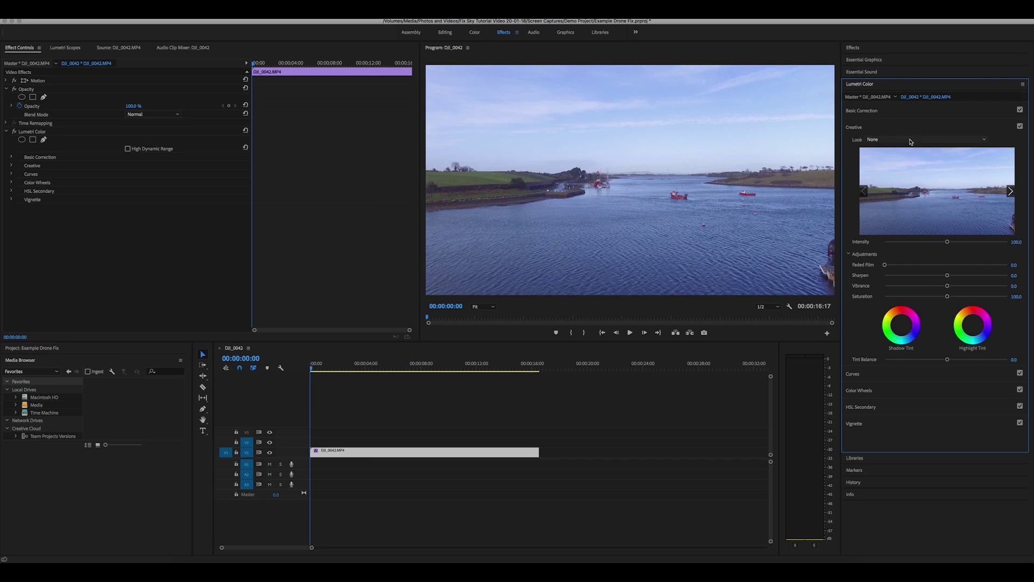
Step: Apply the ARRI_Universal_HD input LUT to the clip in Lumetri Color's Basic Correction
left_click(895, 112)
left_click(927, 124)
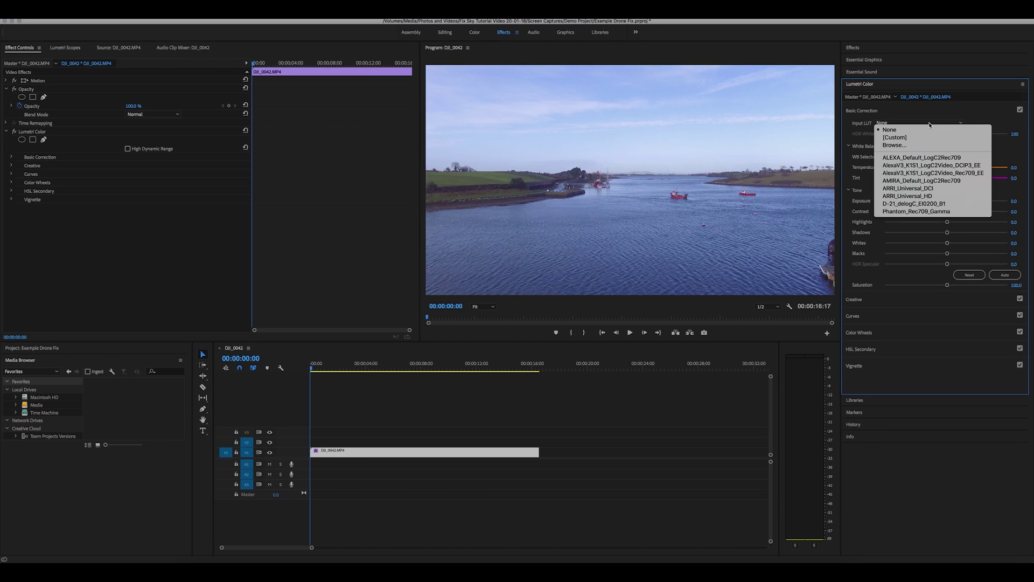
left_click(911, 197)
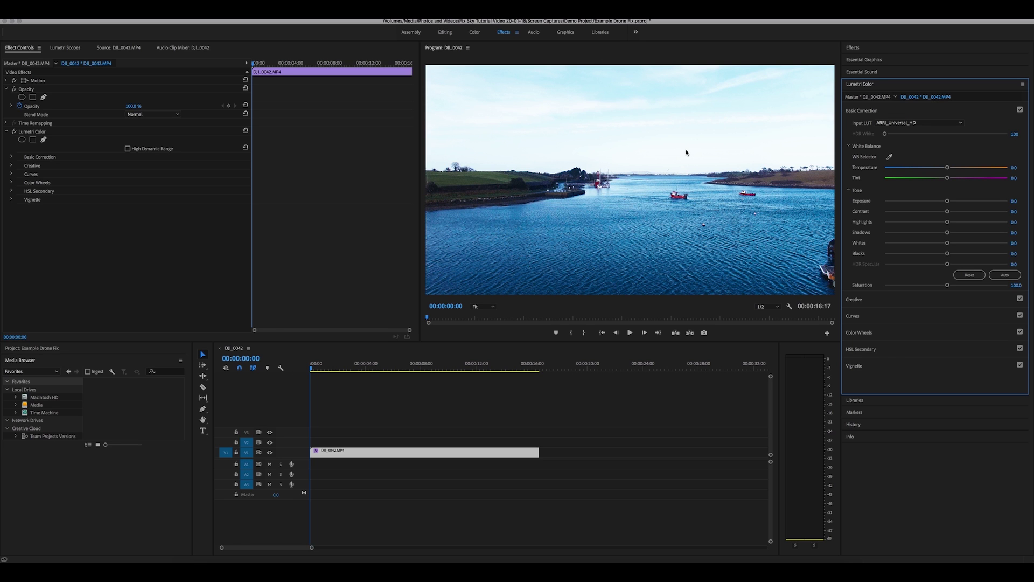
mouse_move(427, 319)
left_mouse_down()
mouse_move(719, 322)
mouse_move(428, 319)
left_mouse_up()
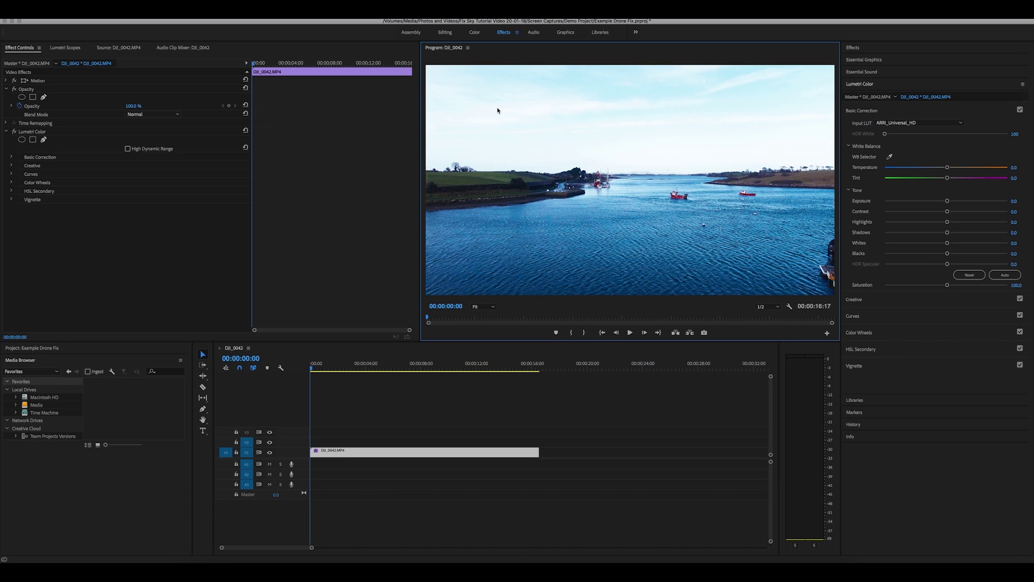
Step: Split the clip on track V1 at 00:00:11:29
left_click(330, 453)
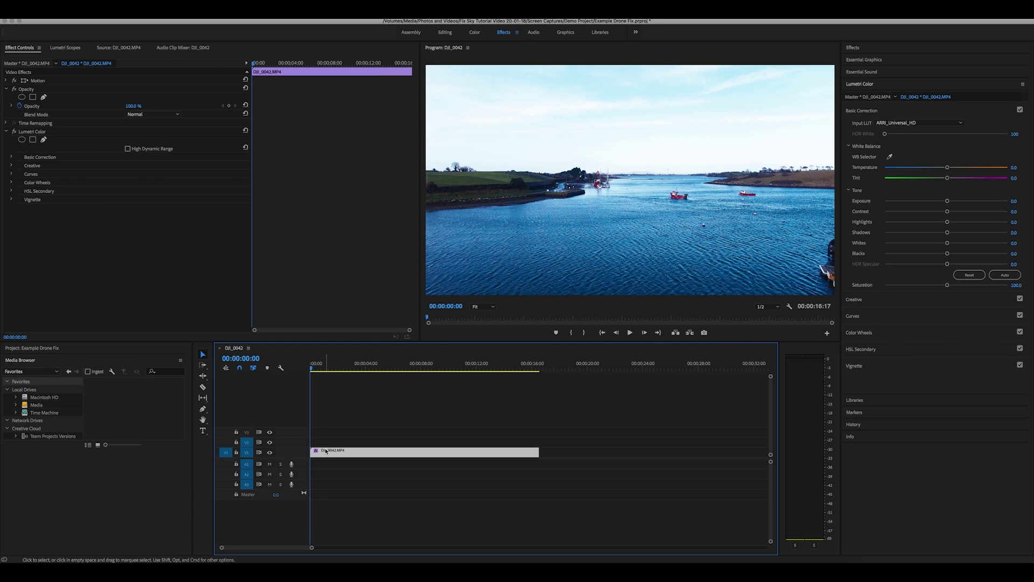
left_click_drag(312, 368, 476, 381)
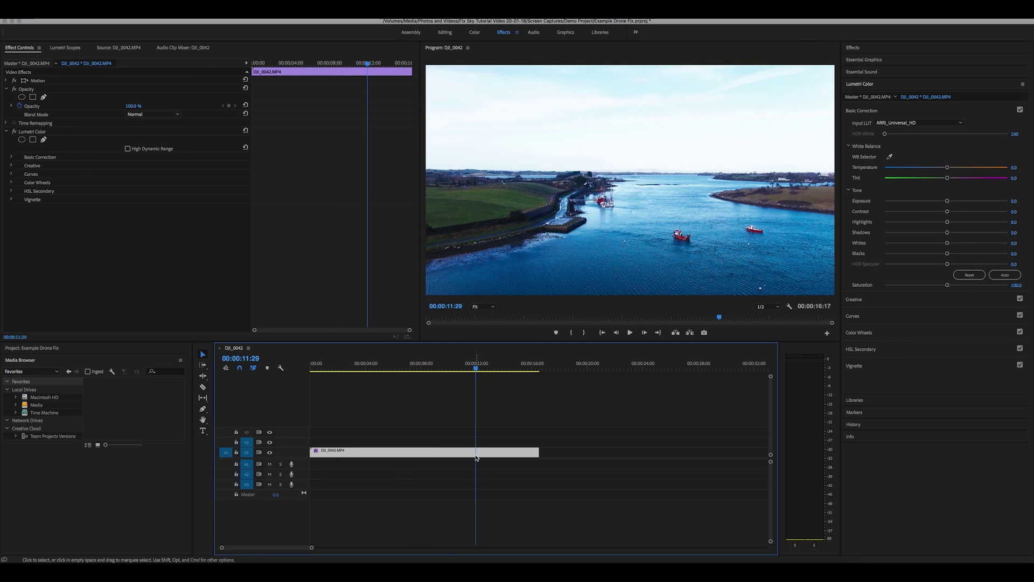
key("super+k")
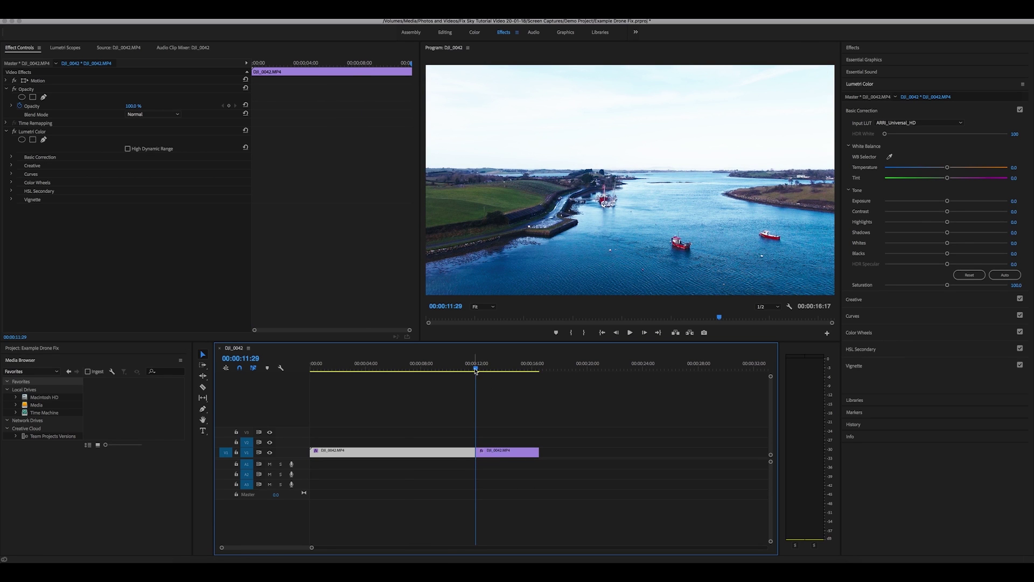
left_click(487, 370)
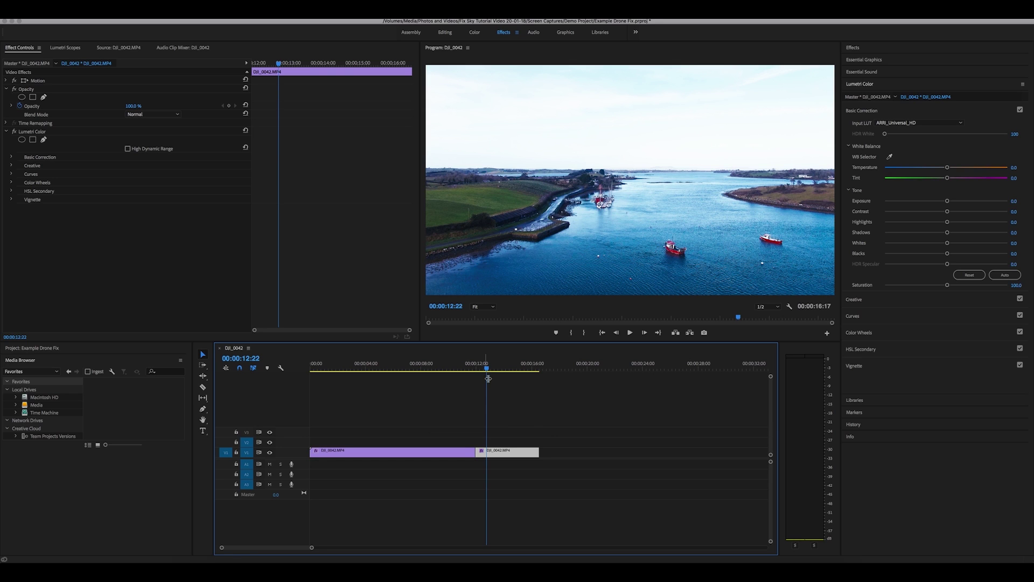
Step: Duplicate the first clip segment onto track V2, directly above the original at 00:00:00:00, and set the source patch back to V1
key("Home")
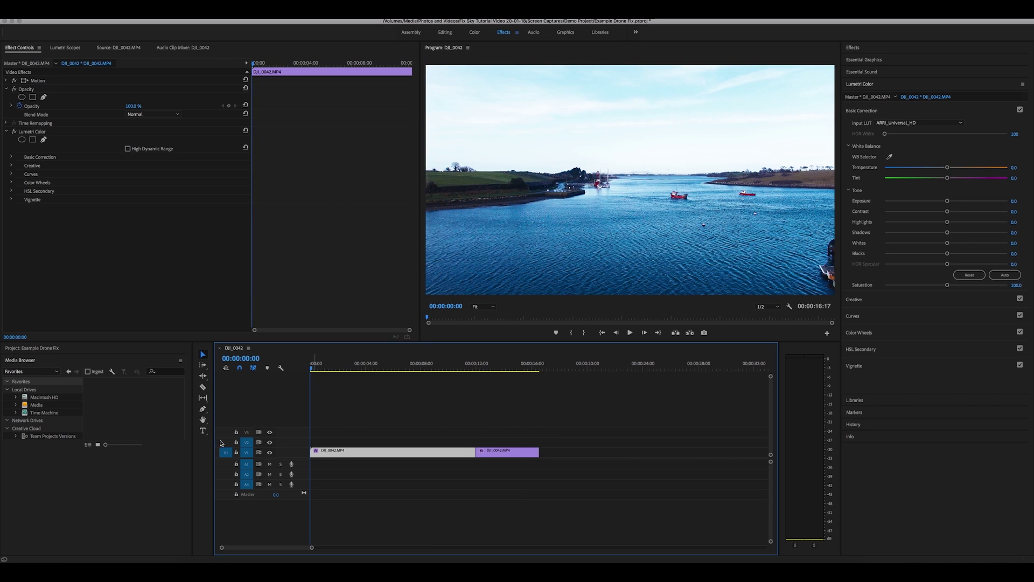
left_click(225, 443)
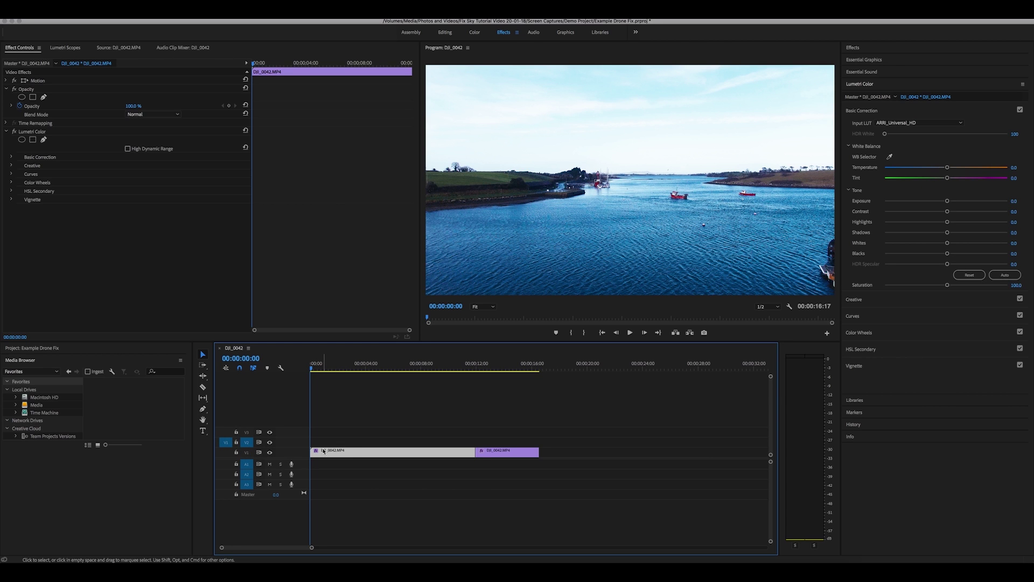
key("super+c")
key("super+v")
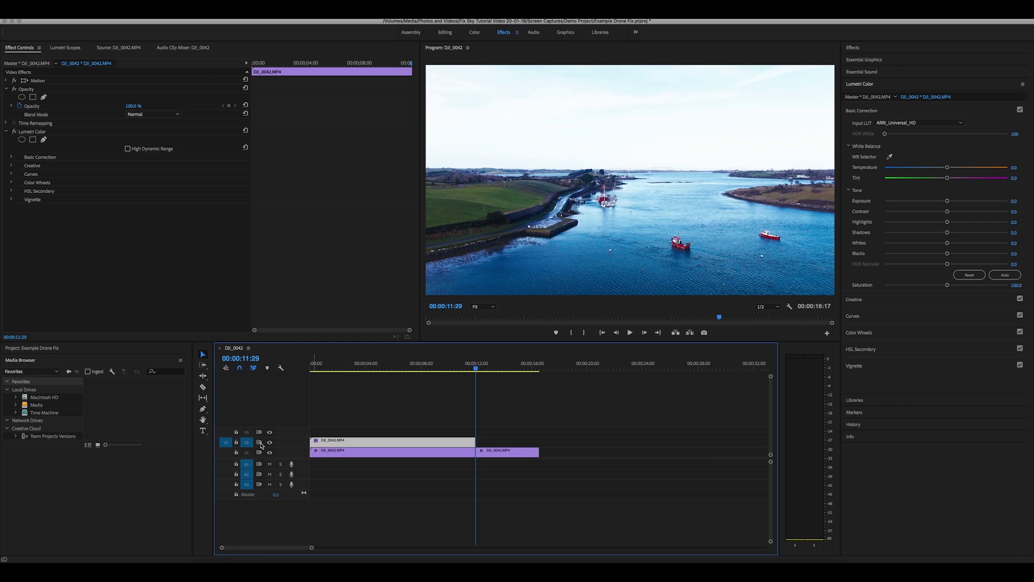
left_click(226, 453)
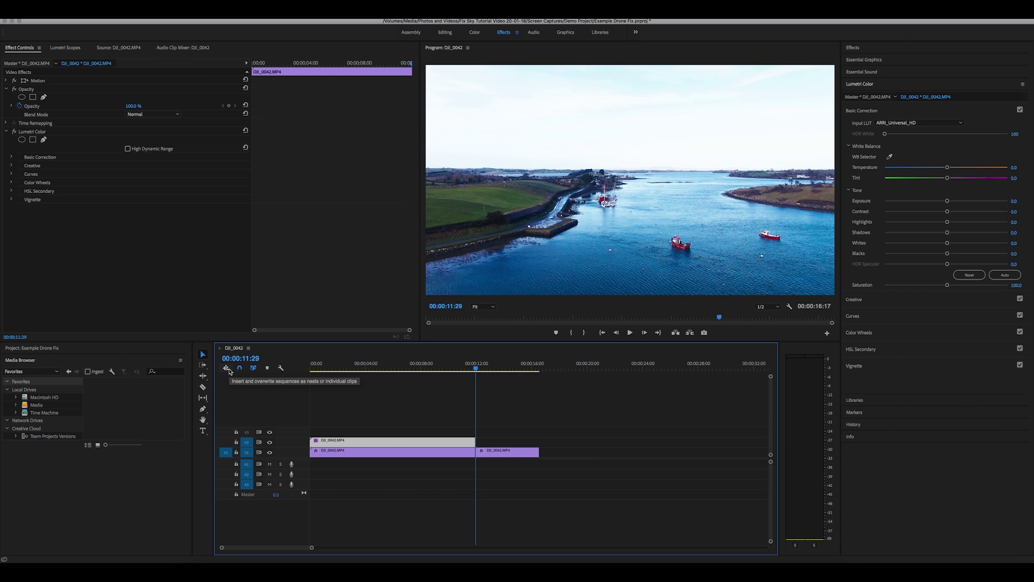
left_click(227, 368)
mouse_move(225, 447)
left_mouse_down()
mouse_move(226, 431)
mouse_move(226, 452)
left_mouse_up()
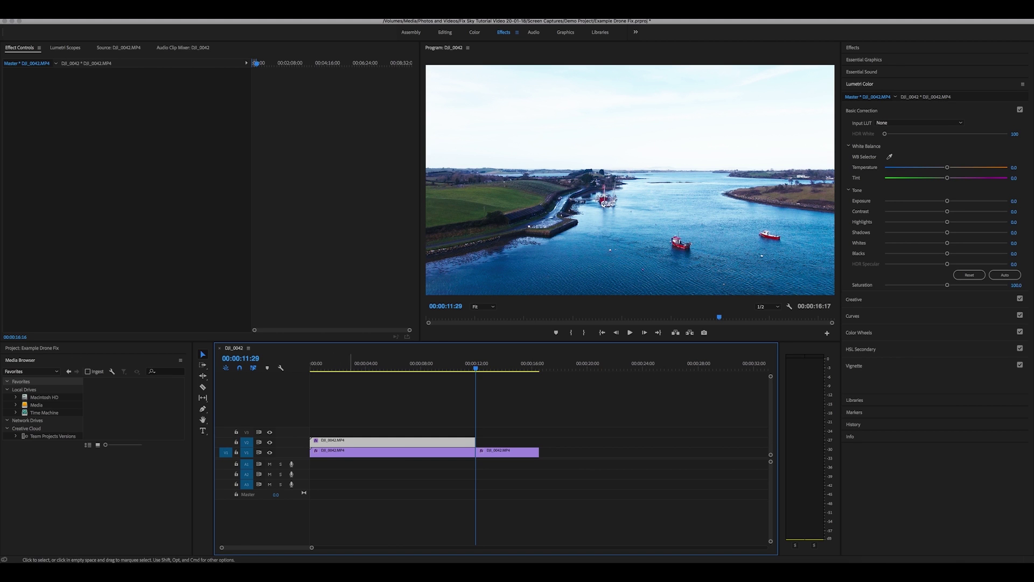
Step: Return the playhead to the sequence start and hide track V1, leaving track V2 visible
key("Home")
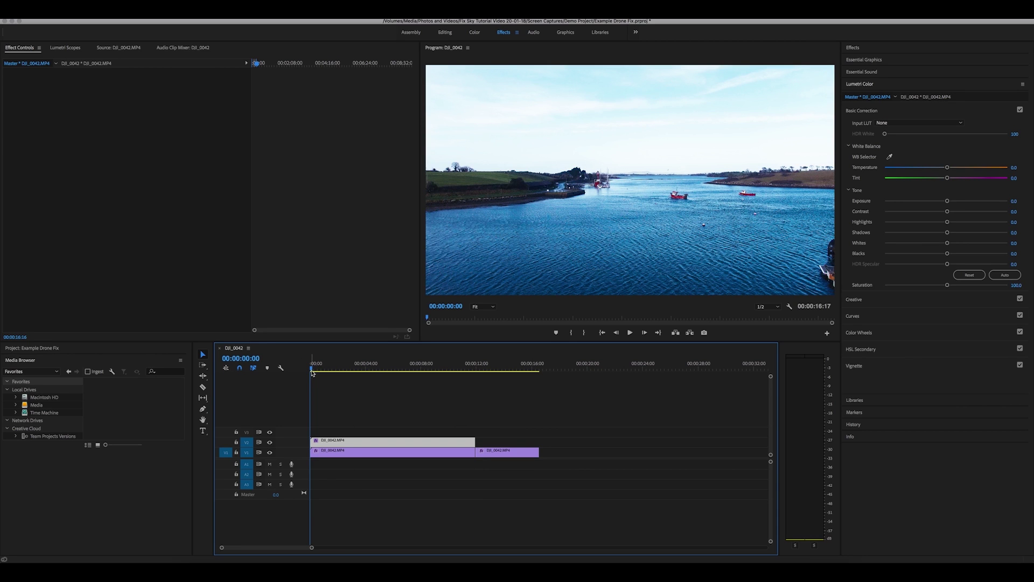
left_click_drag(312, 373, 386, 376)
key("Home")
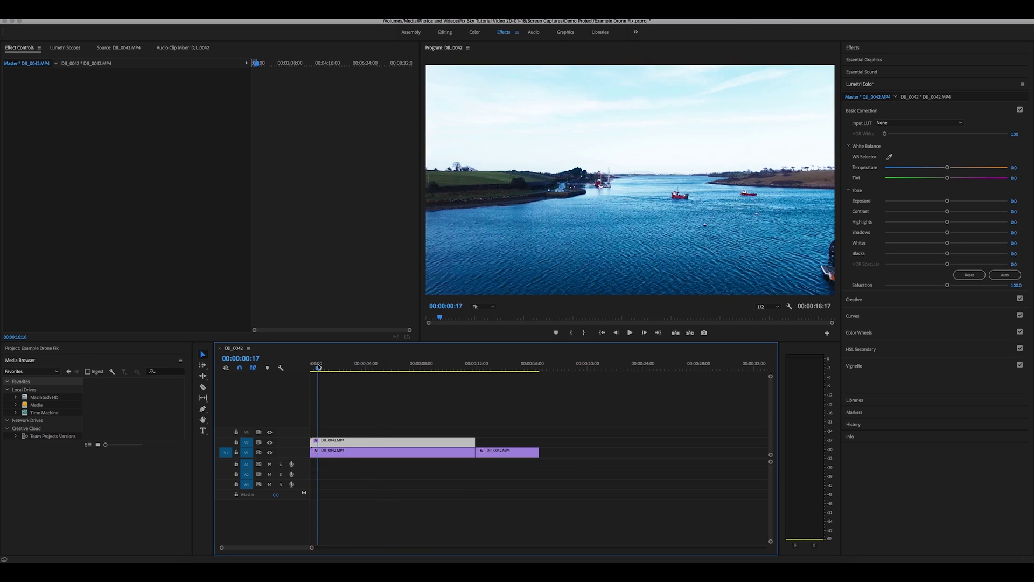
left_click(270, 452)
left_click(270, 441)
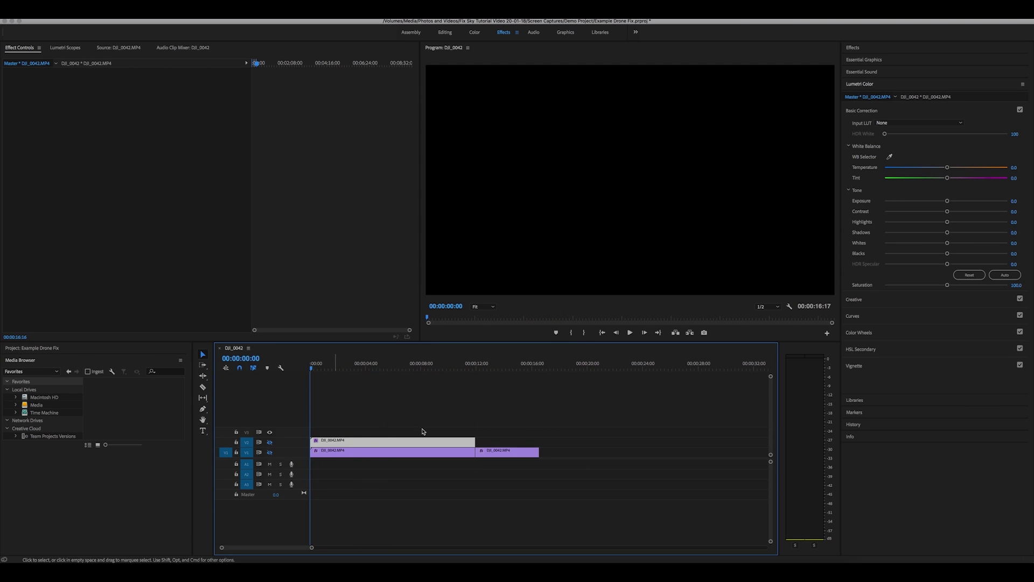
left_click(270, 442)
left_click(270, 452)
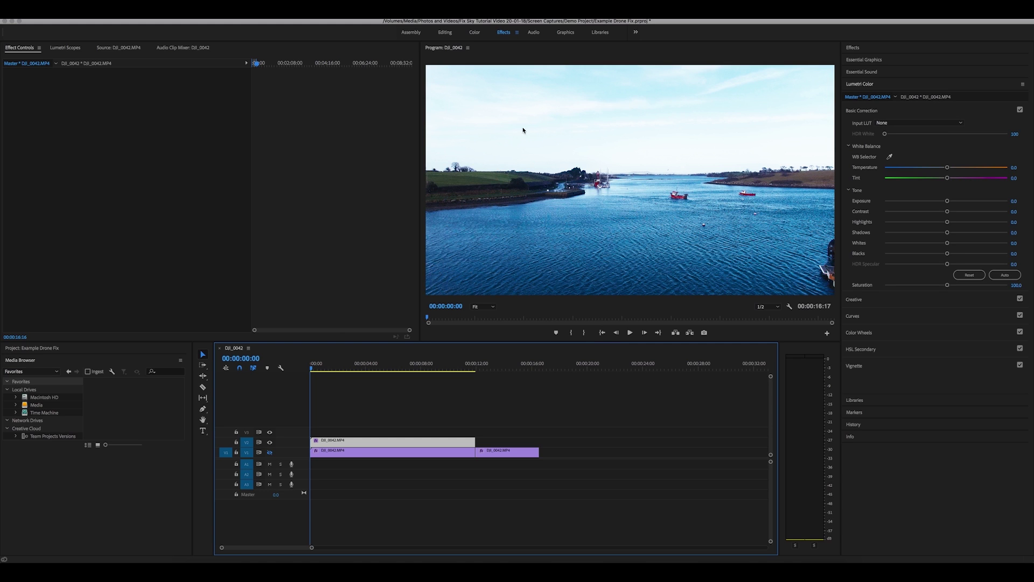
Step: Remove the LUT from the duplicate clip on track V2 by setting its Input LUT to None
left_click(349, 451)
left_click(270, 442)
left_click(270, 442)
left_click(360, 446)
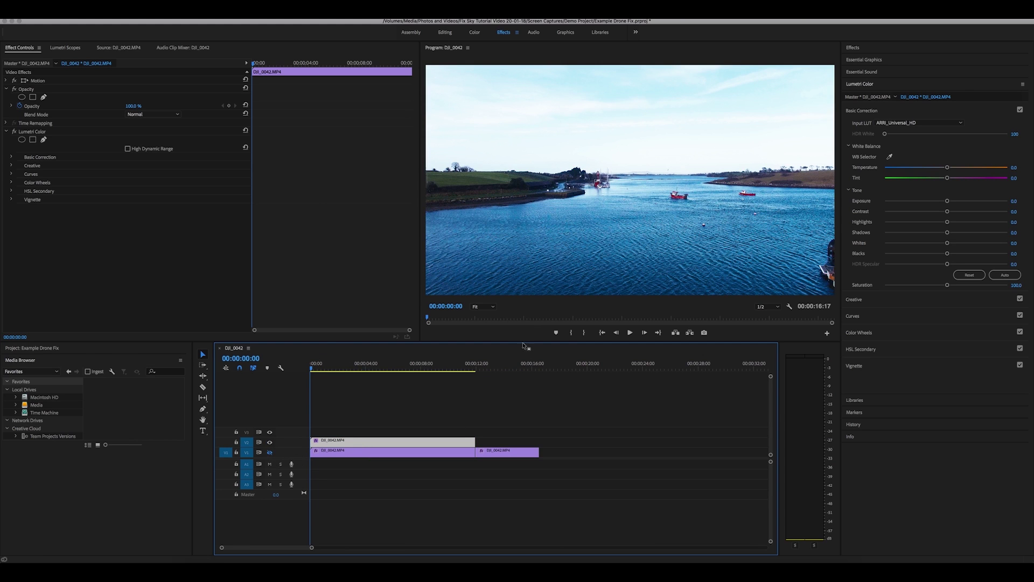
left_click(922, 124)
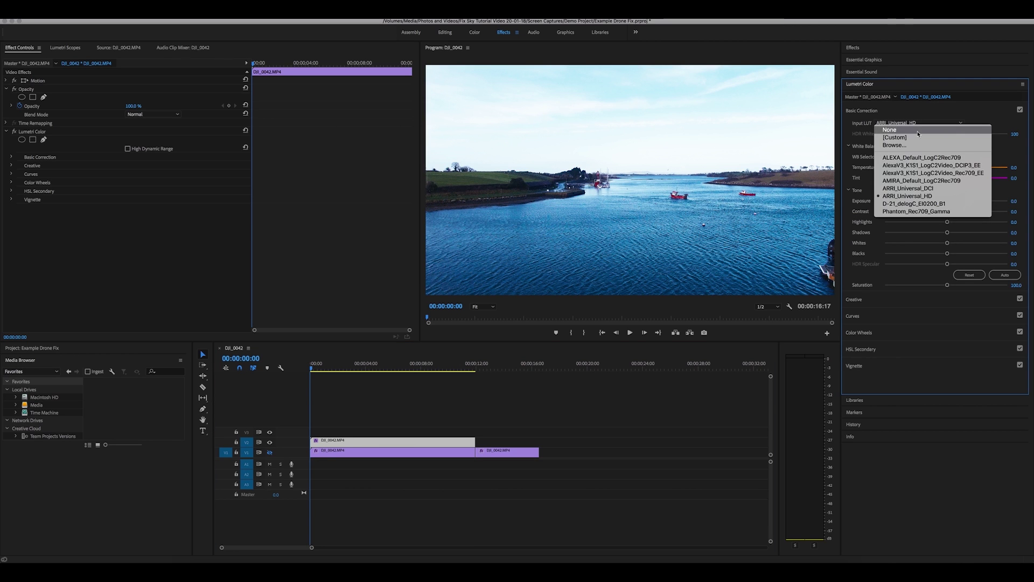
left_click(918, 130)
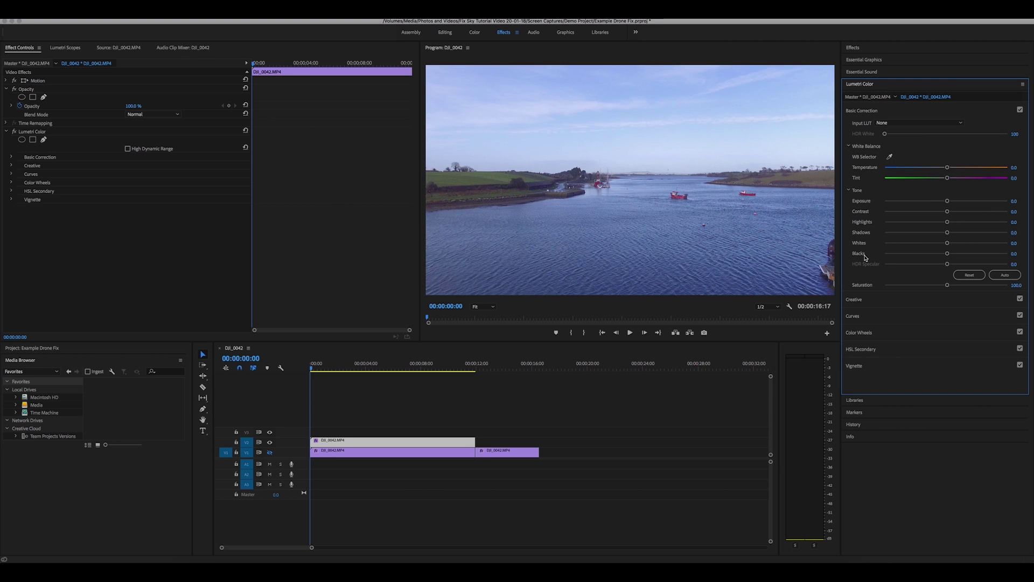
Step: Lower the V2 clip's Whites to about -37.7 and Highlights to about -18.7 to darken the sky
left_click_drag(950, 245, 923, 248)
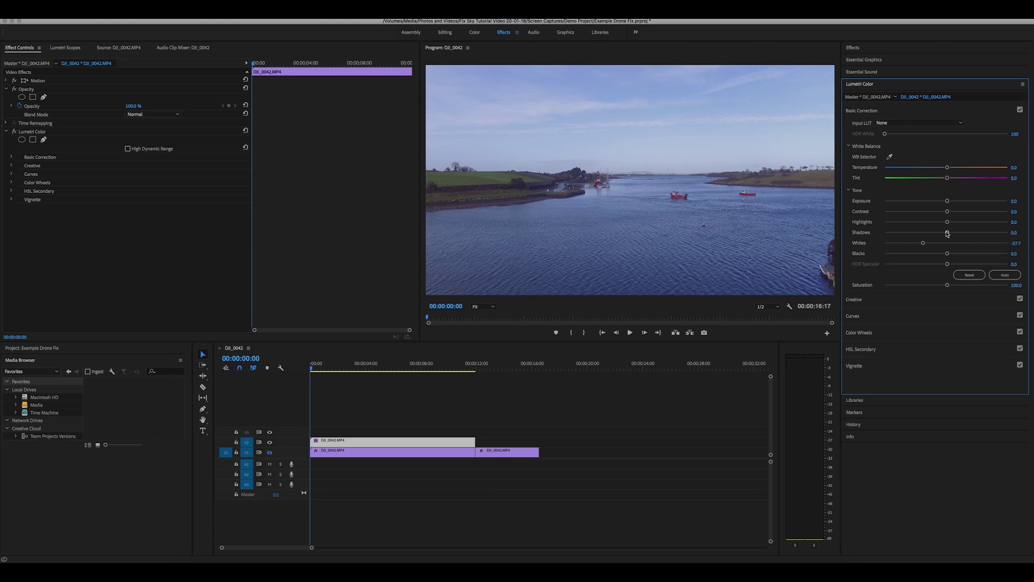
left_click_drag(948, 223, 935, 225)
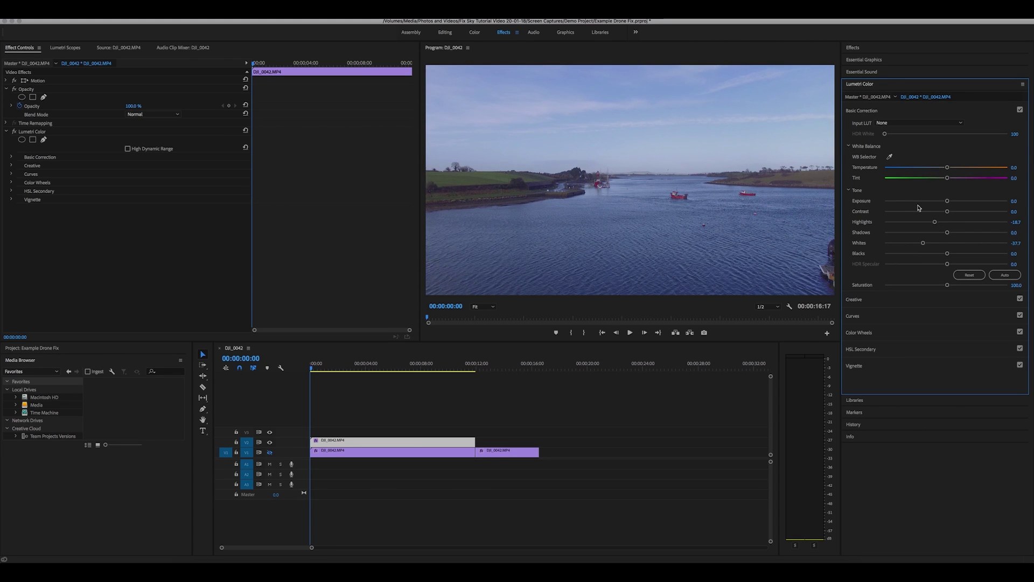
left_click_drag(950, 202, 947, 203)
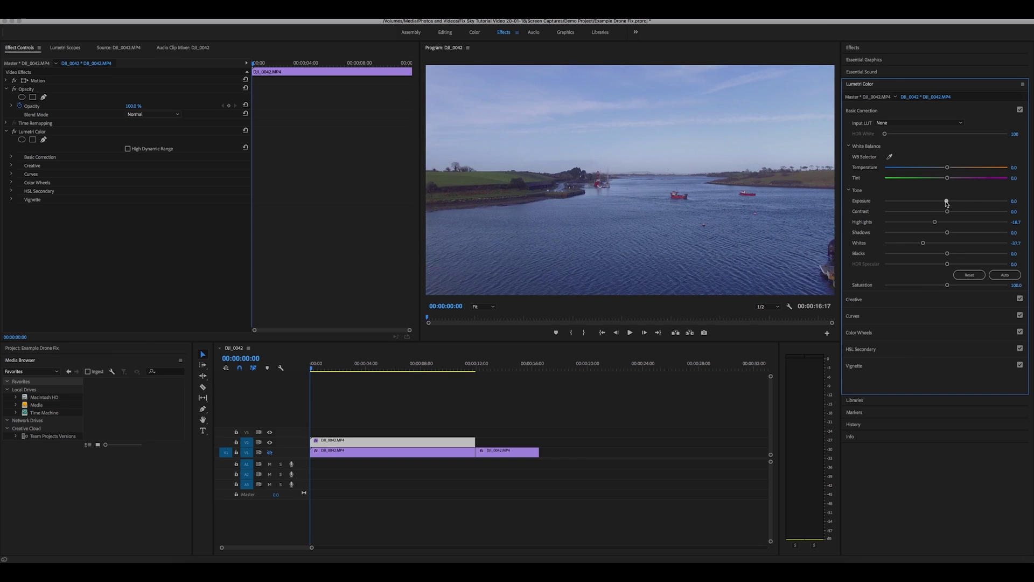
Step: Raise the V2 clip's Creative saturation to 200, then reopen its Basic Correction settings
left_click(918, 299)
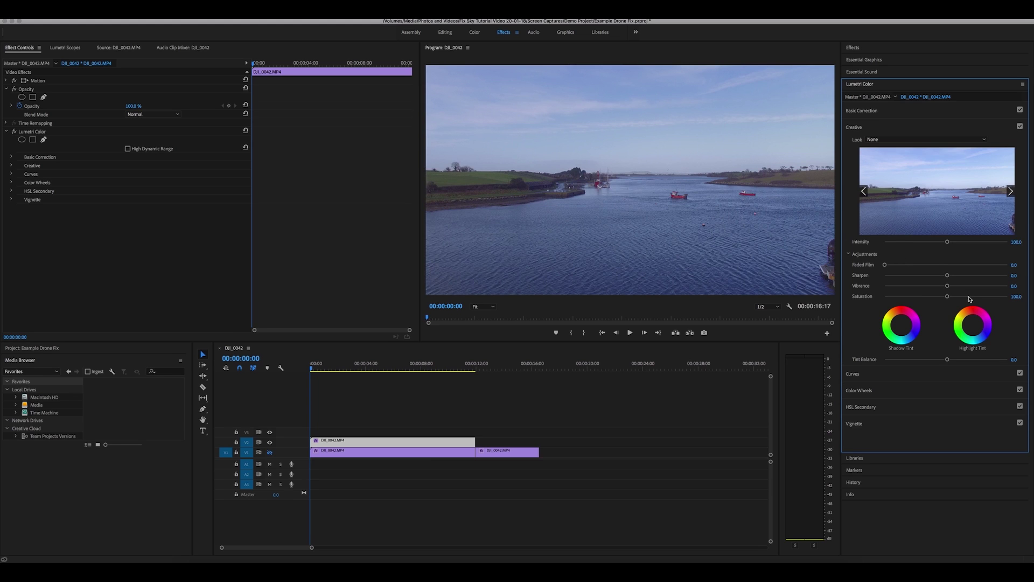
left_click_drag(949, 300, 1032, 299)
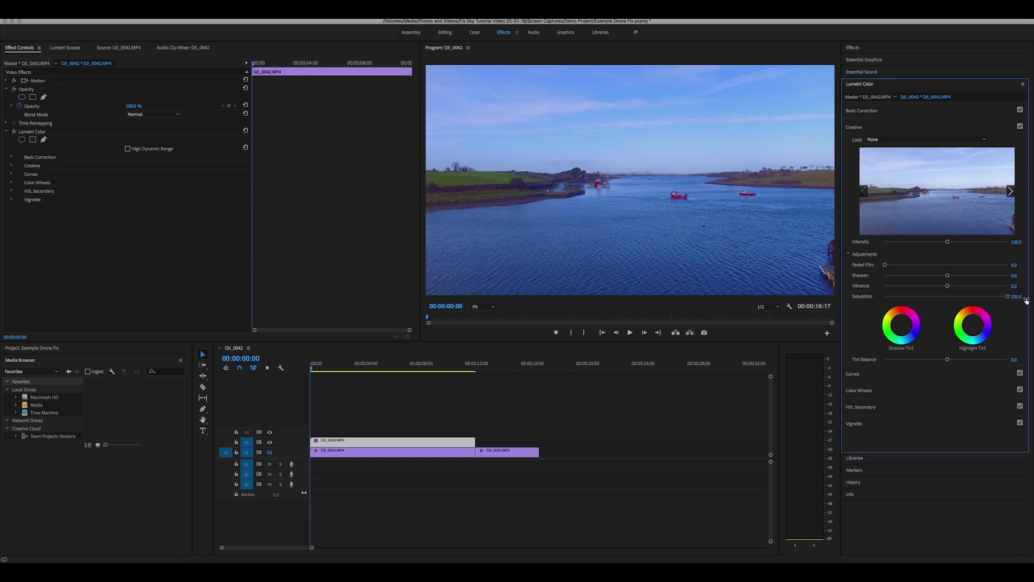
left_click(875, 111)
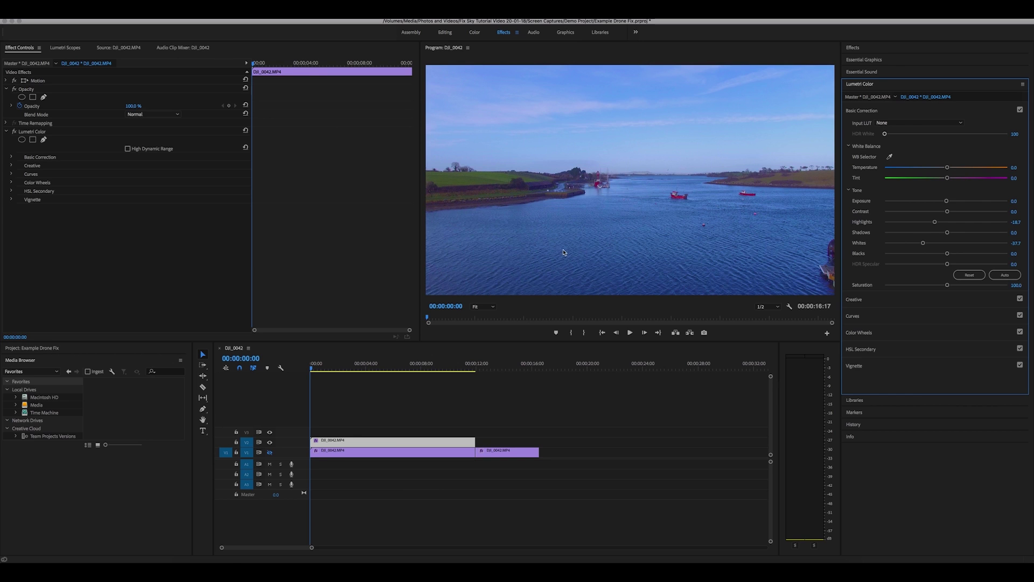
Step: Hide track V2 and show track V1 to view the lower clip's grade
left_click(270, 442)
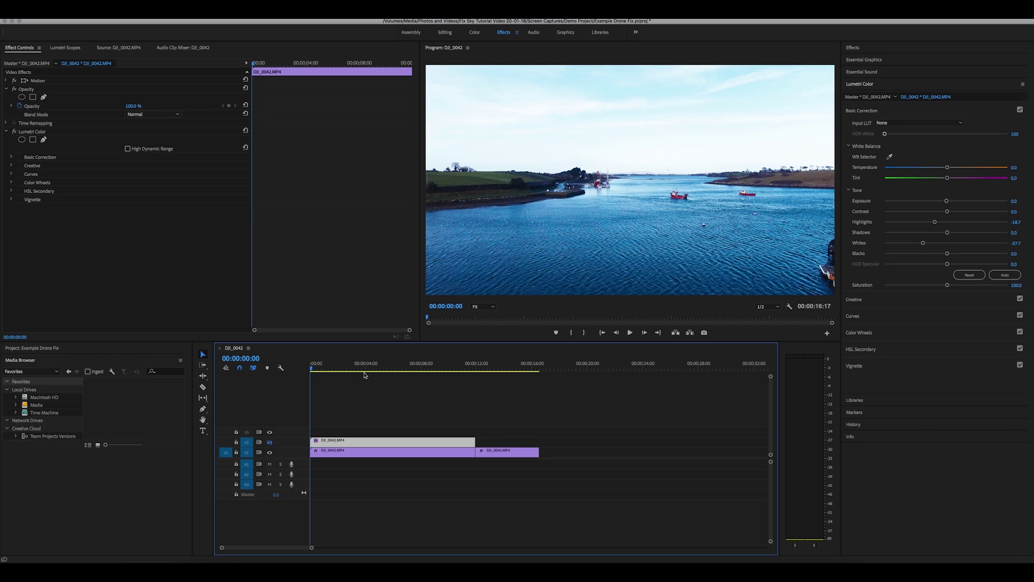
Step: Show track V2 again and add a rectangular opacity mask to its clip
left_click(270, 443)
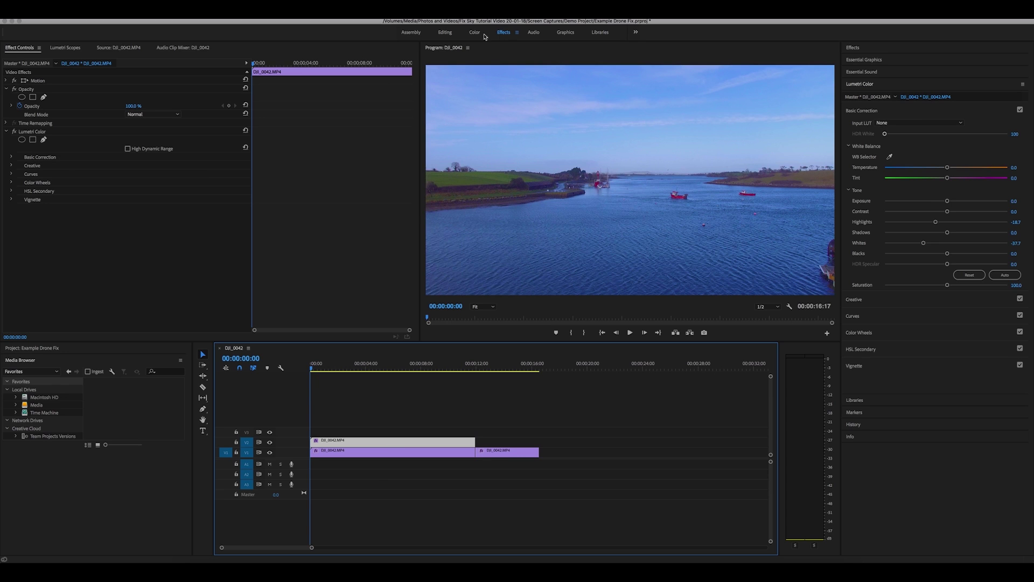
left_click(25, 89)
left_click(6, 89)
left_click(6, 89)
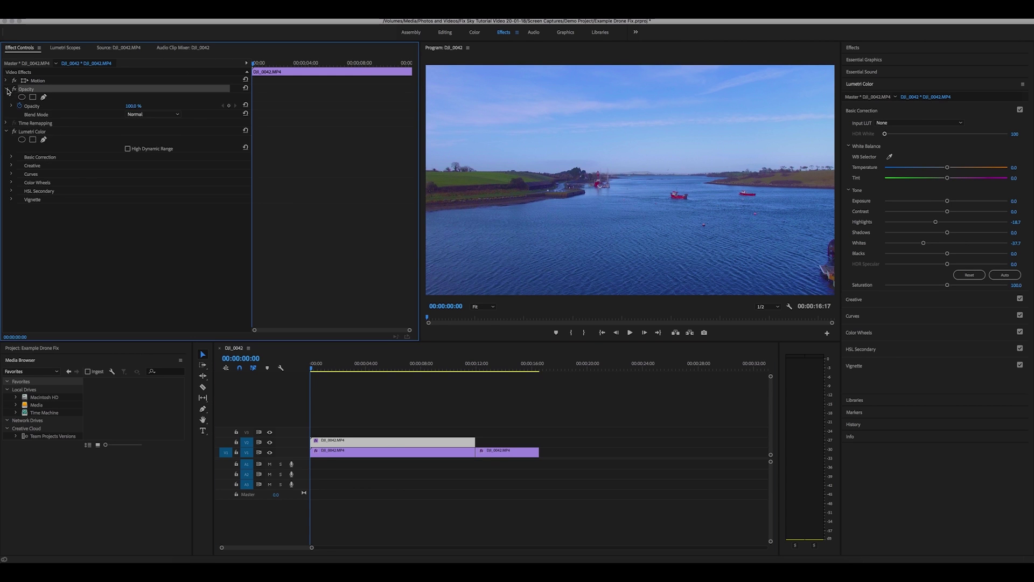
left_click(34, 99)
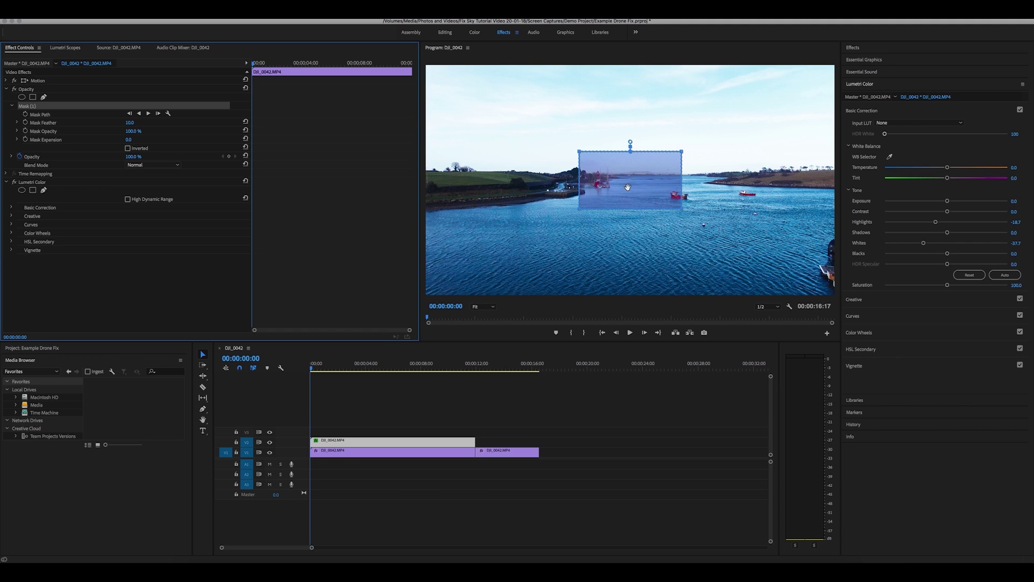
Step: Stretch the mask's four corners to the frame edges so it covers the whole sky down to the horizon
left_click_drag(580, 154, 423, 63)
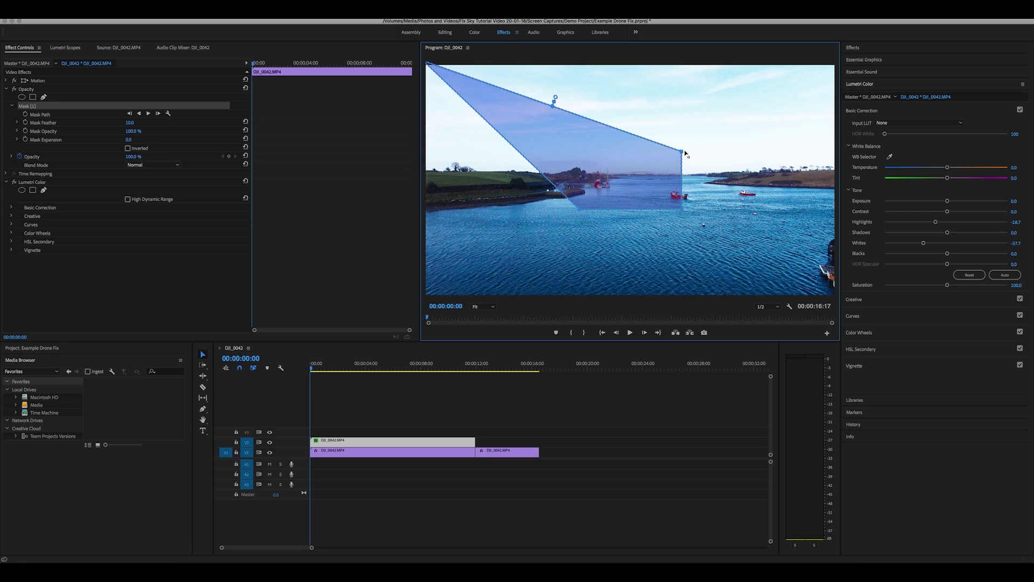
left_click_drag(682, 151, 839, 65)
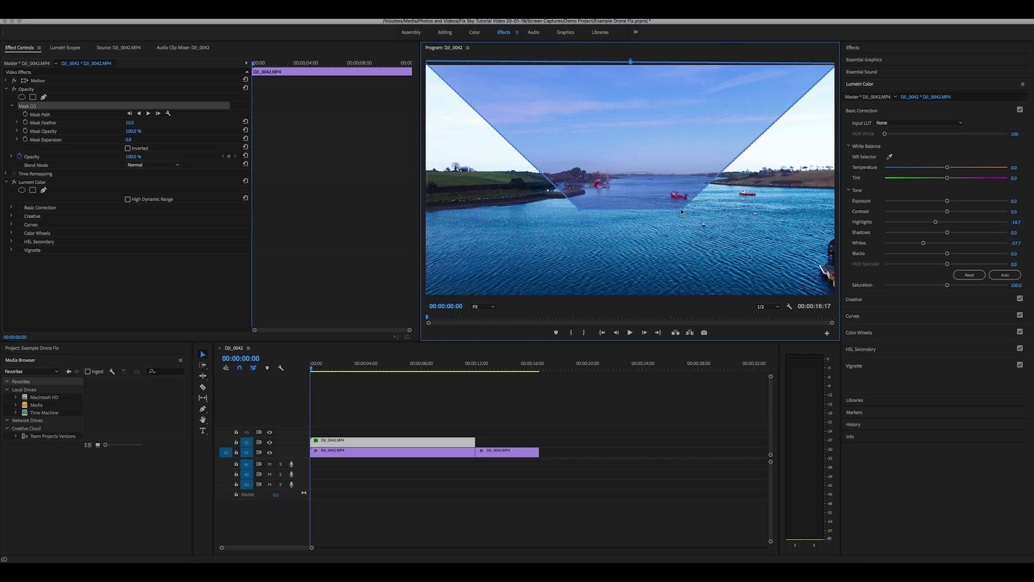
left_click_drag(681, 212, 838, 175)
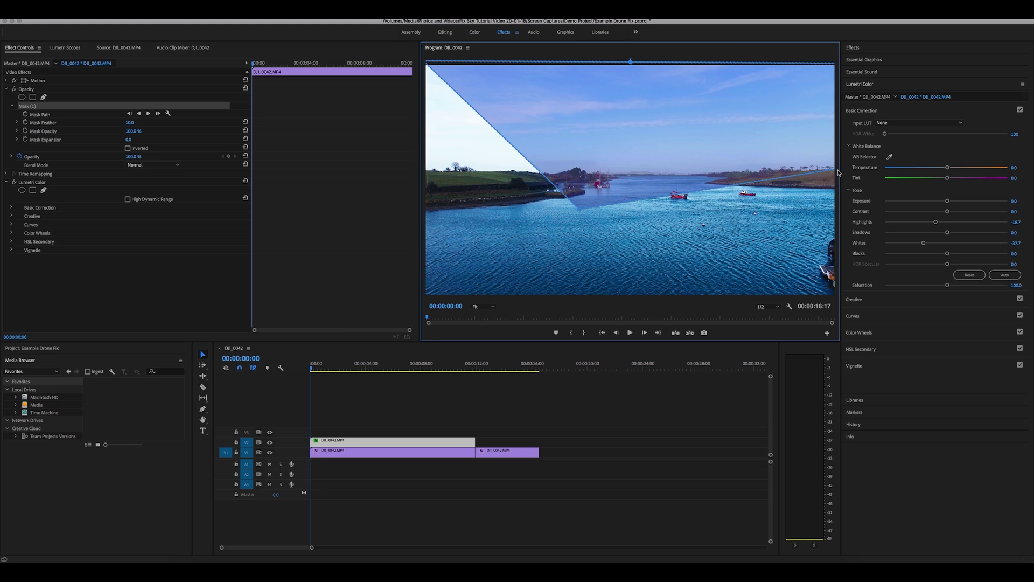
left_click_drag(574, 210, 423, 173)
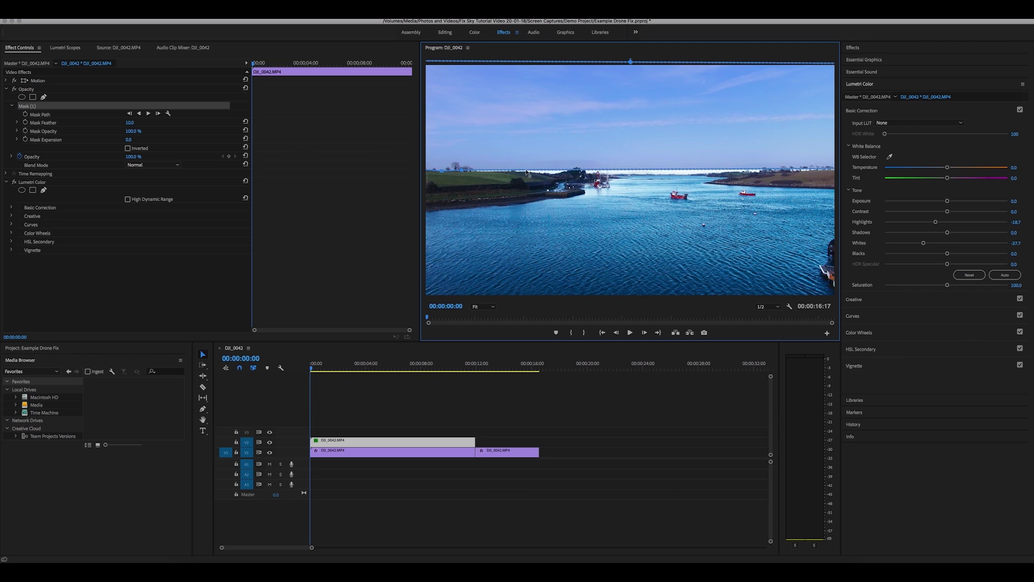
Step: Add points along the mask's lower edge and shape it to follow the horizon and the land on both sides
left_click_drag(575, 171, 611, 173)
left_click_drag(696, 170, 767, 166)
left_click(808, 166)
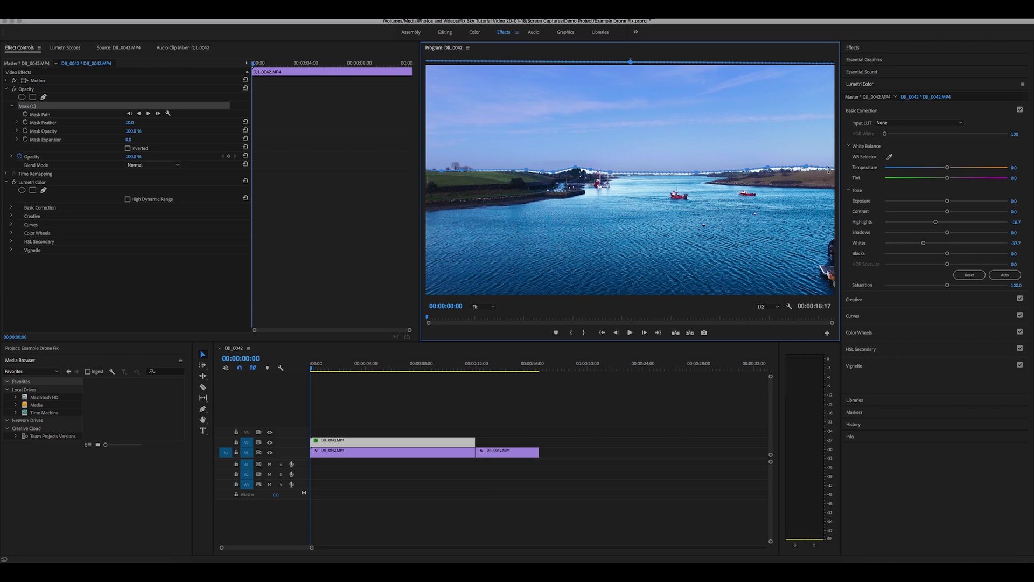
left_click(829, 164)
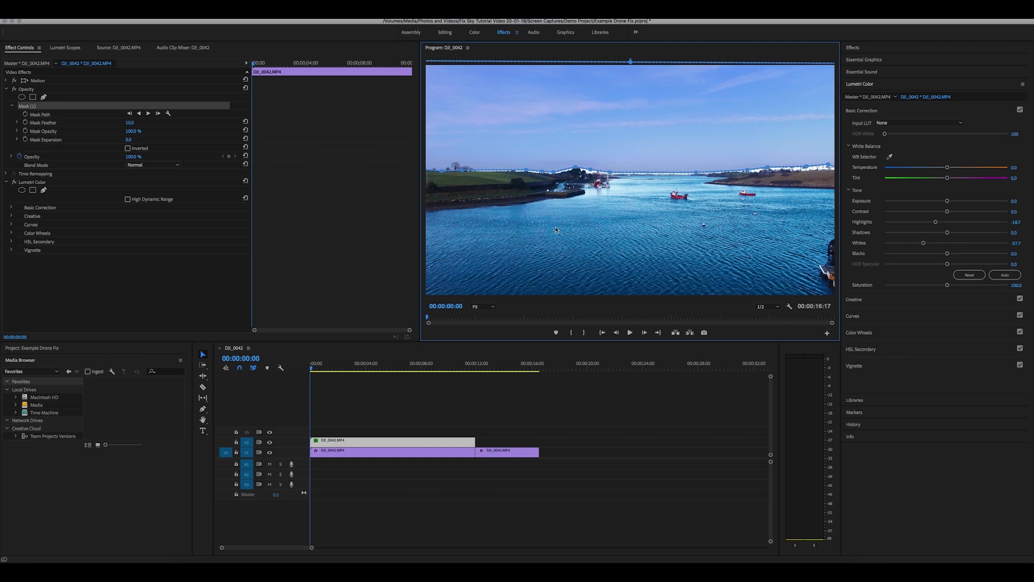
Step: Raise the Mask Feather to about 179 to soften the transition between the sky and the lower clip
left_click(44, 123)
left_click(17, 123)
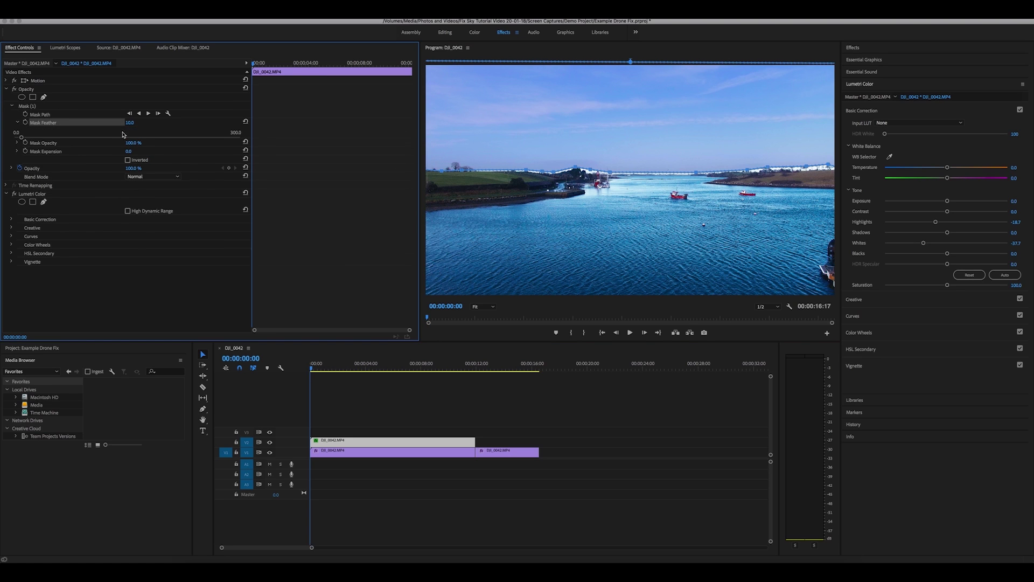
left_click_drag(22, 138, 184, 142)
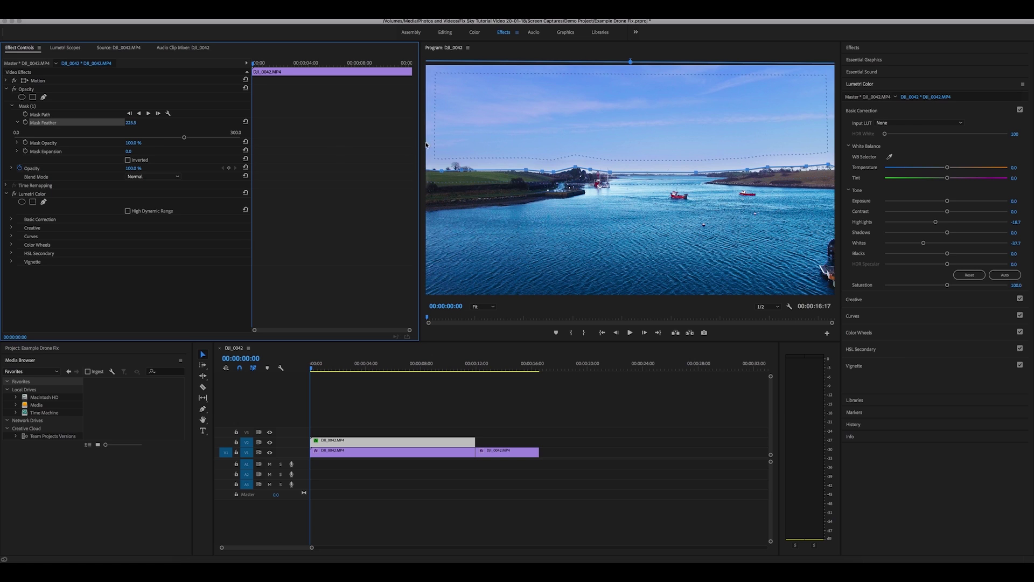
mouse_move(184, 138)
left_mouse_down()
mouse_move(57, 149)
mouse_move(168, 143)
left_mouse_up()
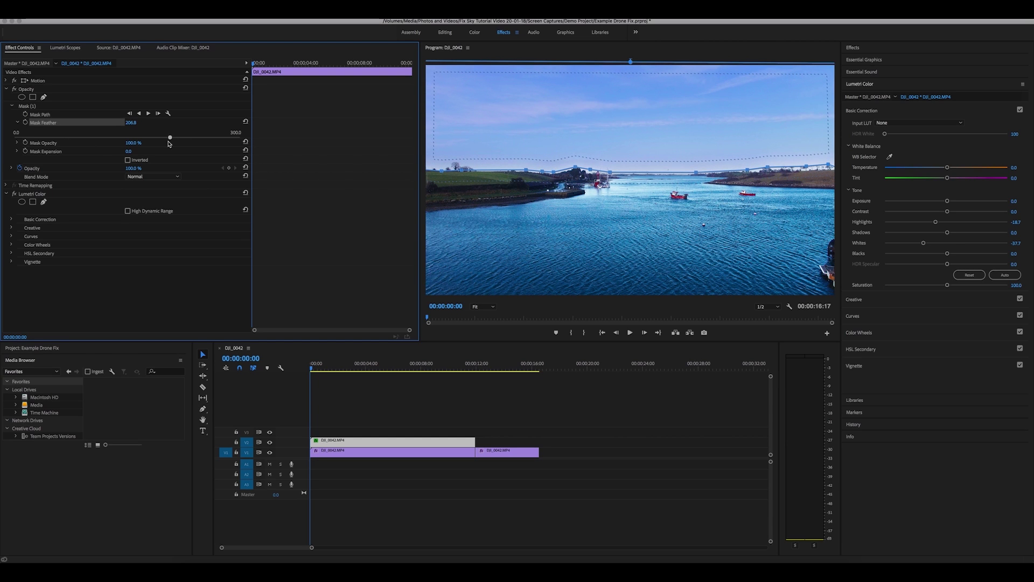
left_click_drag(169, 137, 149, 138)
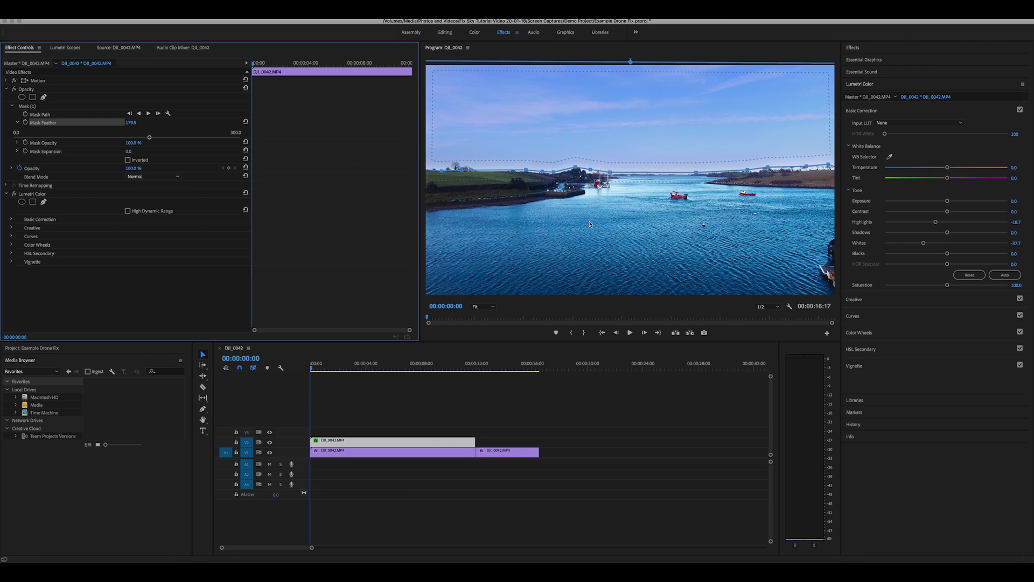
Step: Set the V2 clip's Exposure to 0.4 and Temperature to about -1.6, and open its Creative settings
left_click(460, 455)
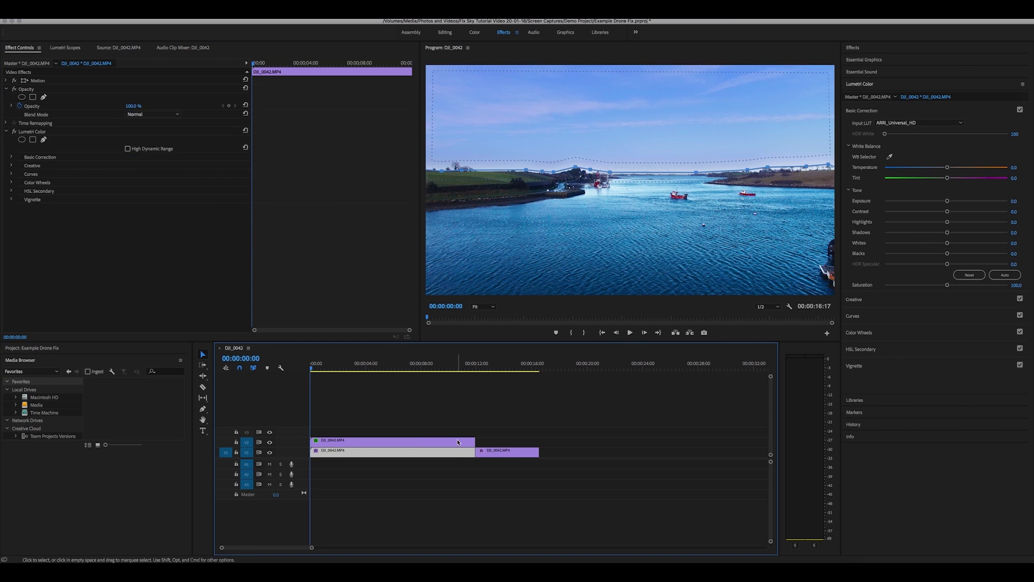
left_click(462, 441)
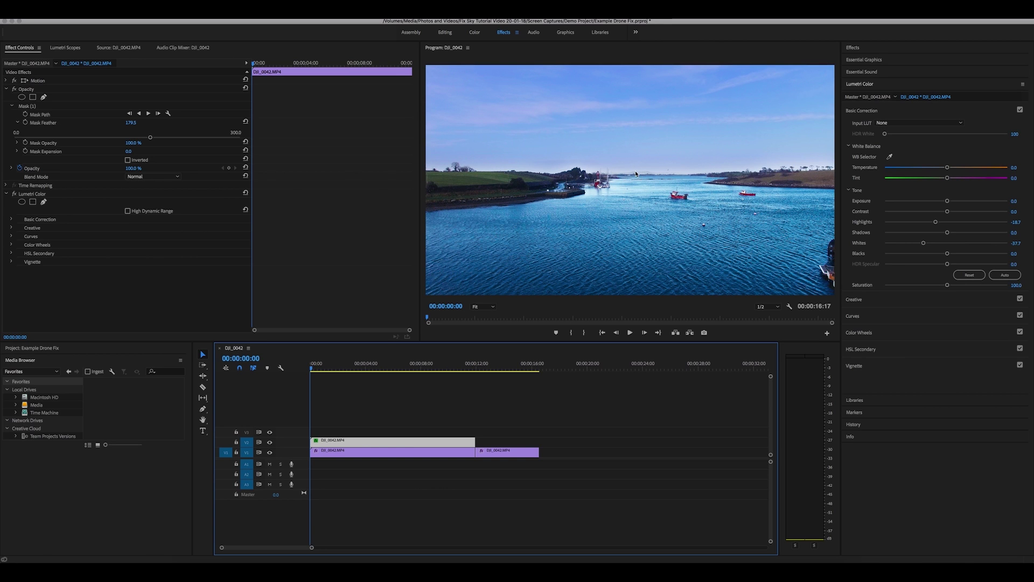
left_click(409, 452)
left_click(411, 444)
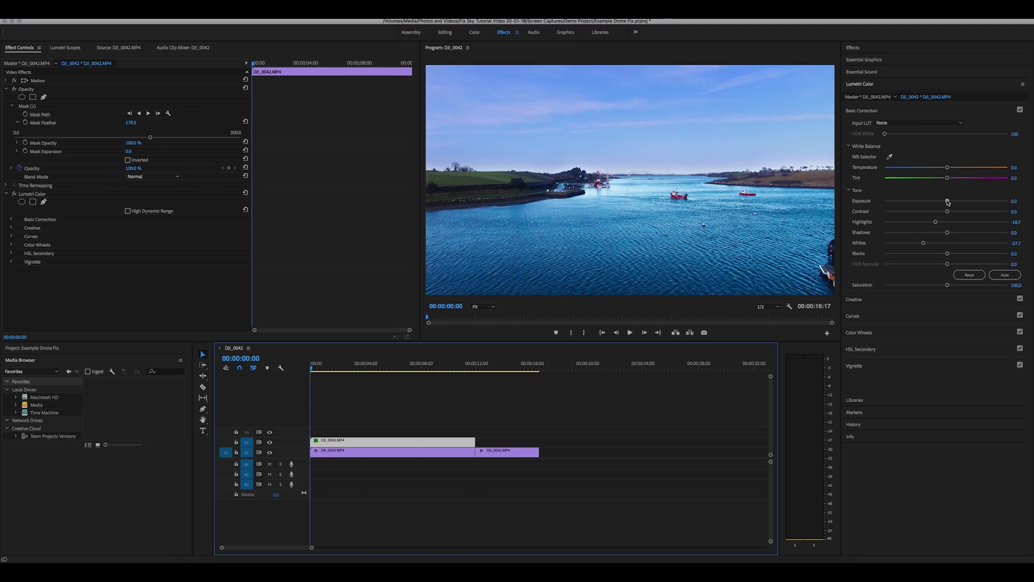
left_click_drag(948, 202, 951, 202)
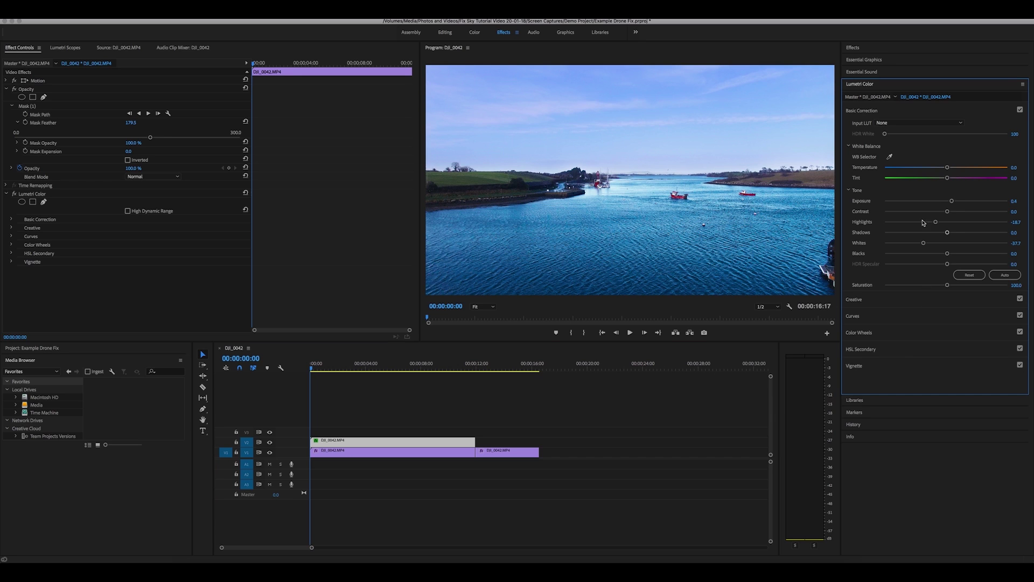
left_click_drag(947, 169, 946, 170)
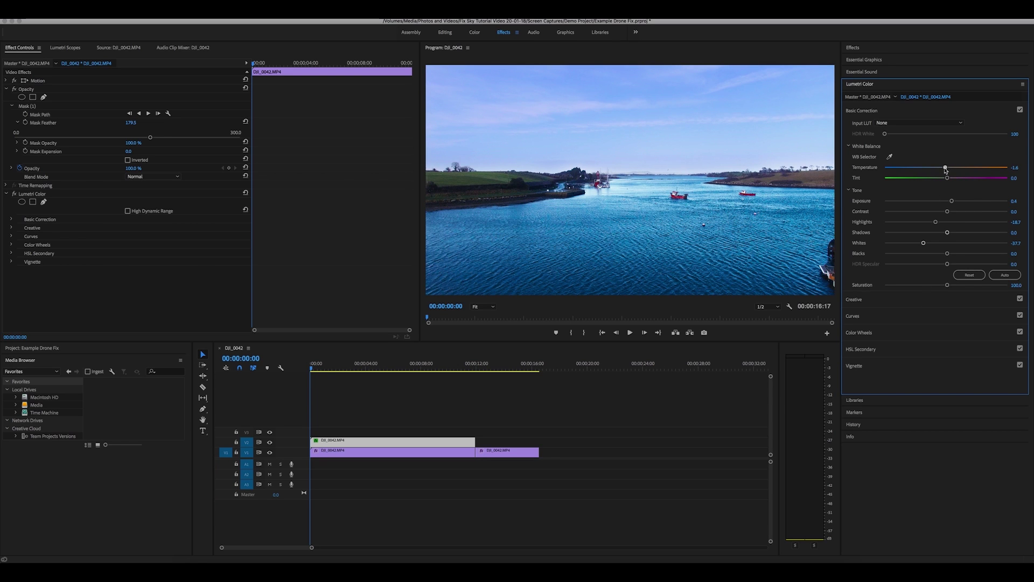
left_click(936, 299)
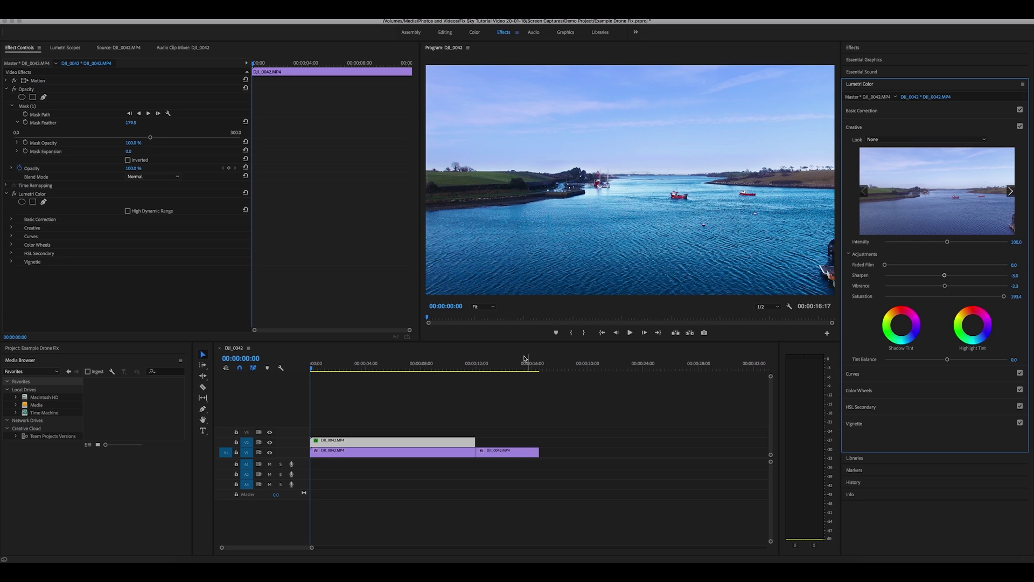
Step: Compare frames from the sky-corrected section with frames from the uncorrected end section of the sequence
left_click(513, 367)
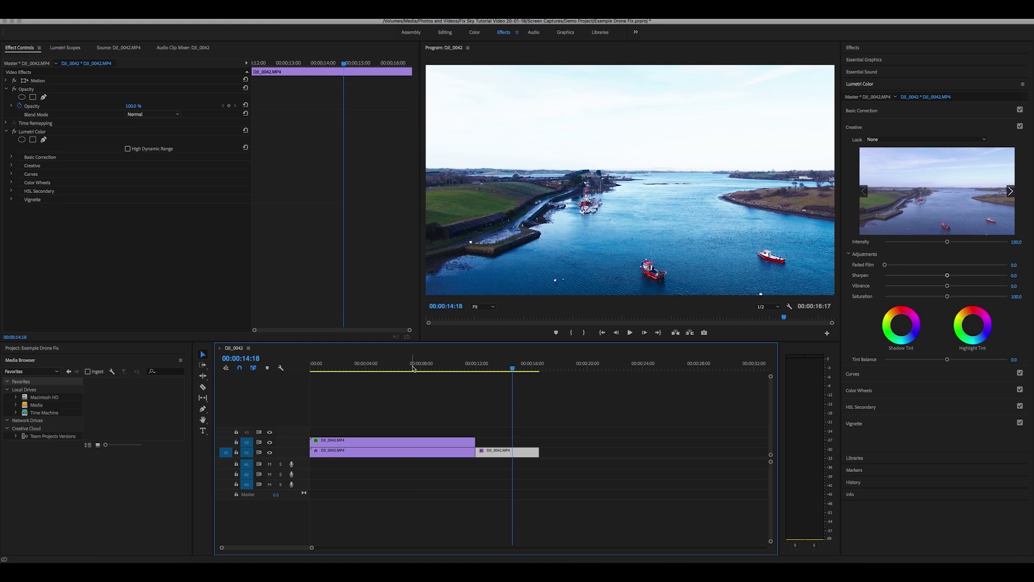
left_click(412, 367)
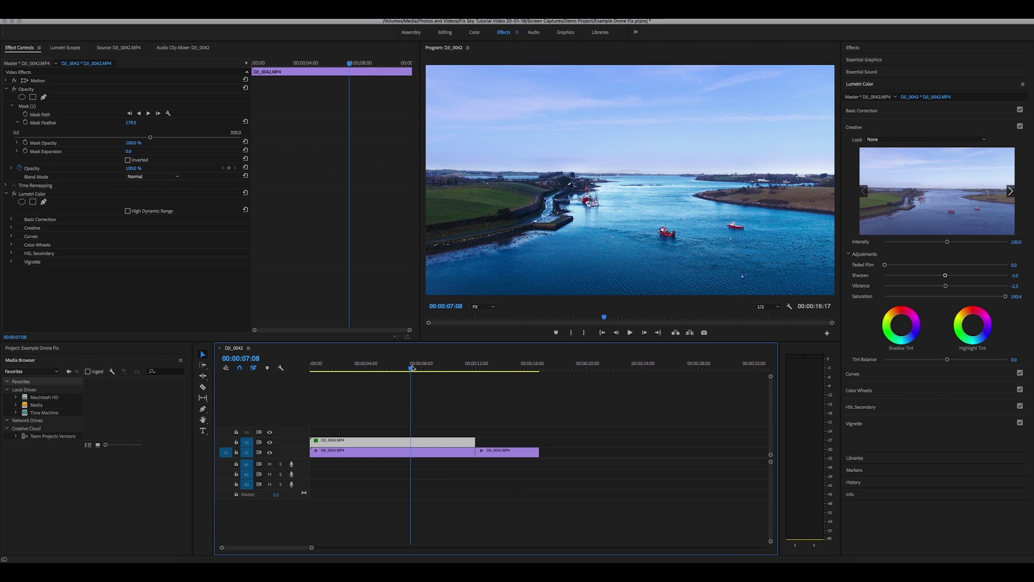
left_click(498, 364)
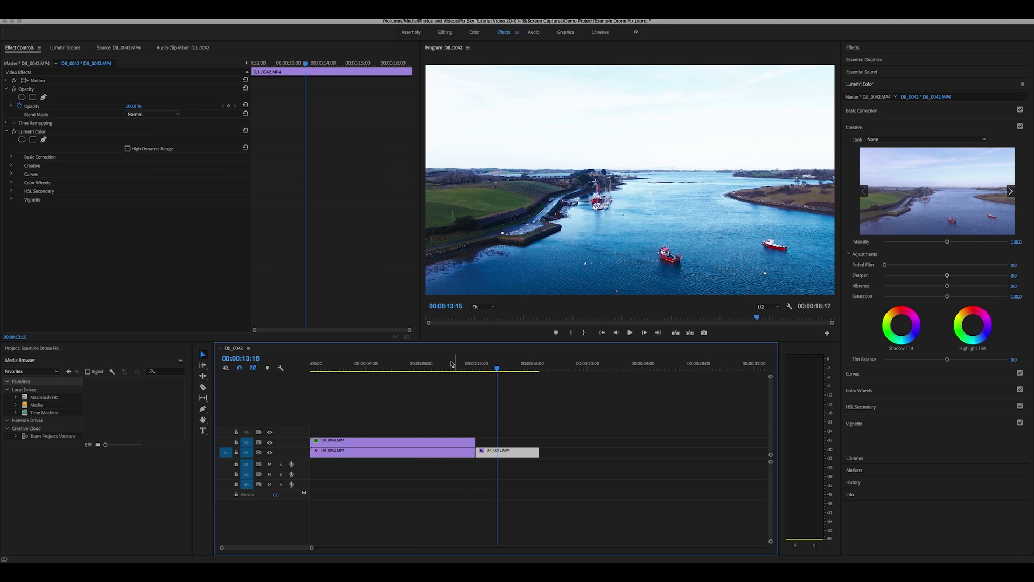
left_click(450, 364)
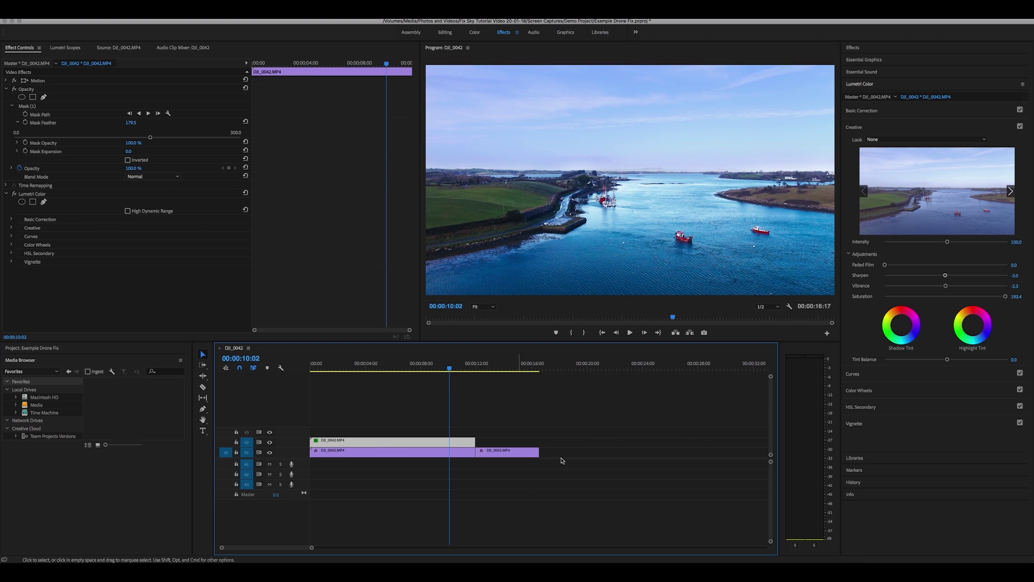
Step: Play the sequence across the cut between the corrected and uncorrected sections, including a run from about 00:00:03:11
key("space")
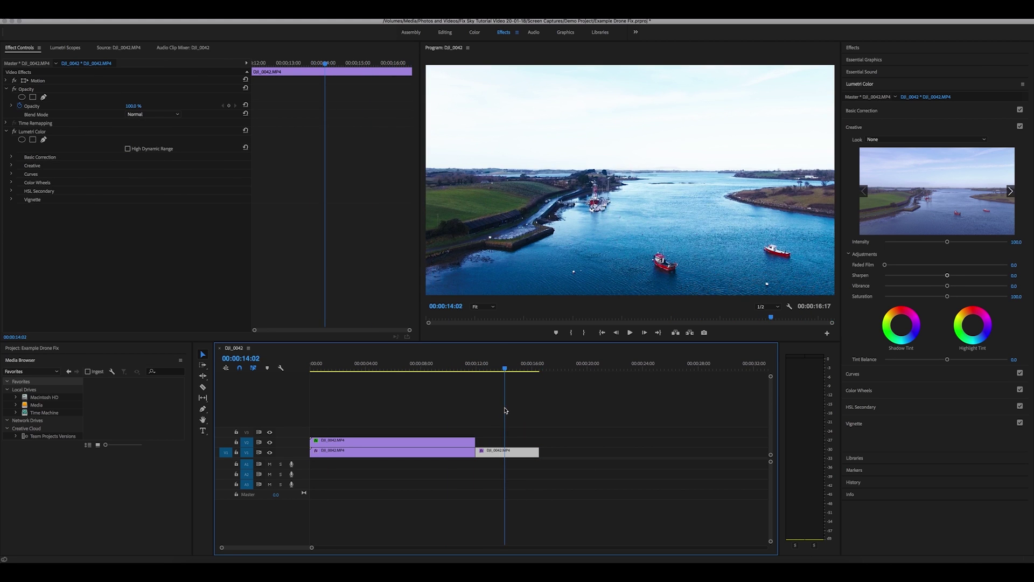
left_click_drag(505, 412, 354, 408)
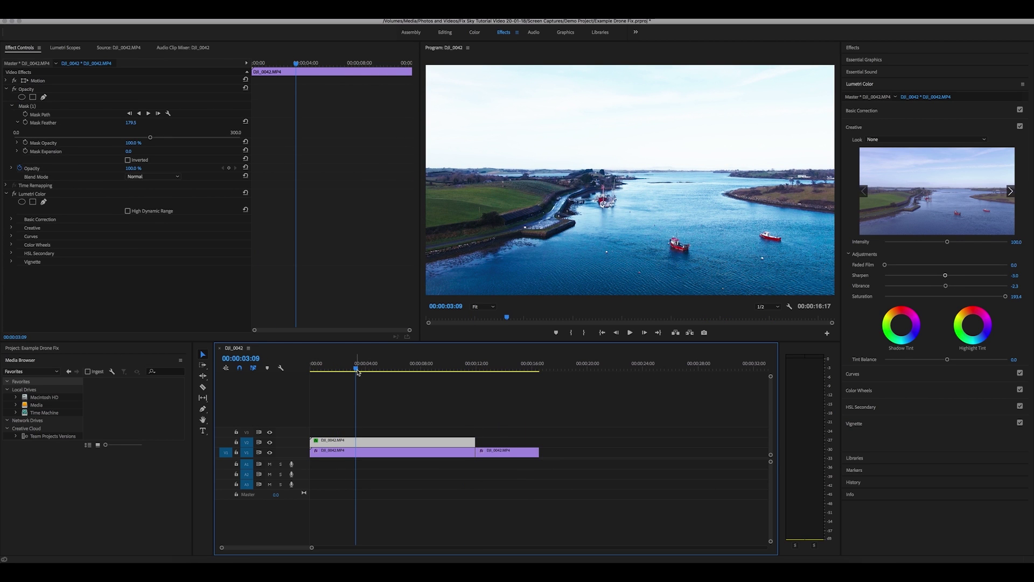
left_click(359, 371)
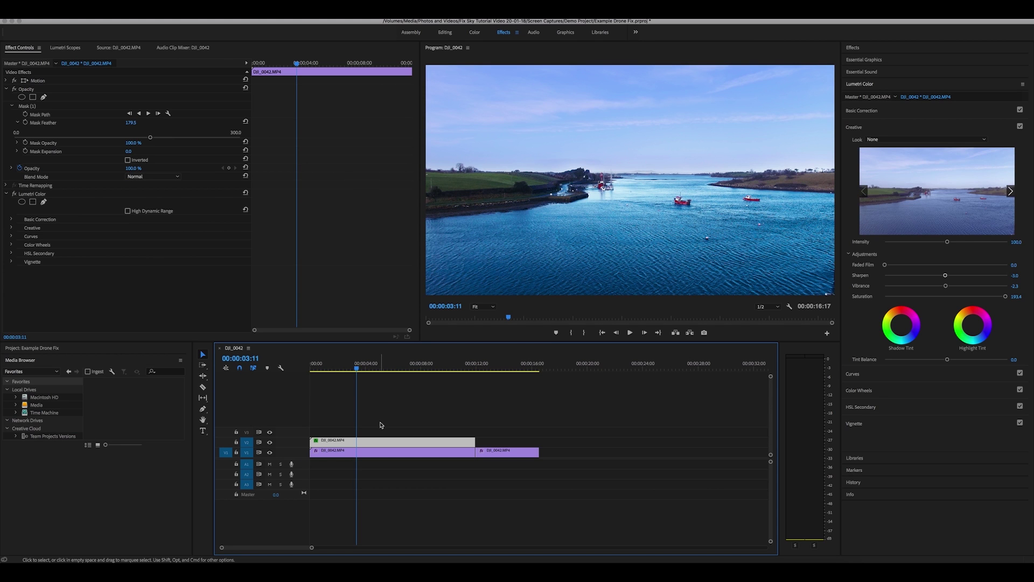
left_click(630, 333)
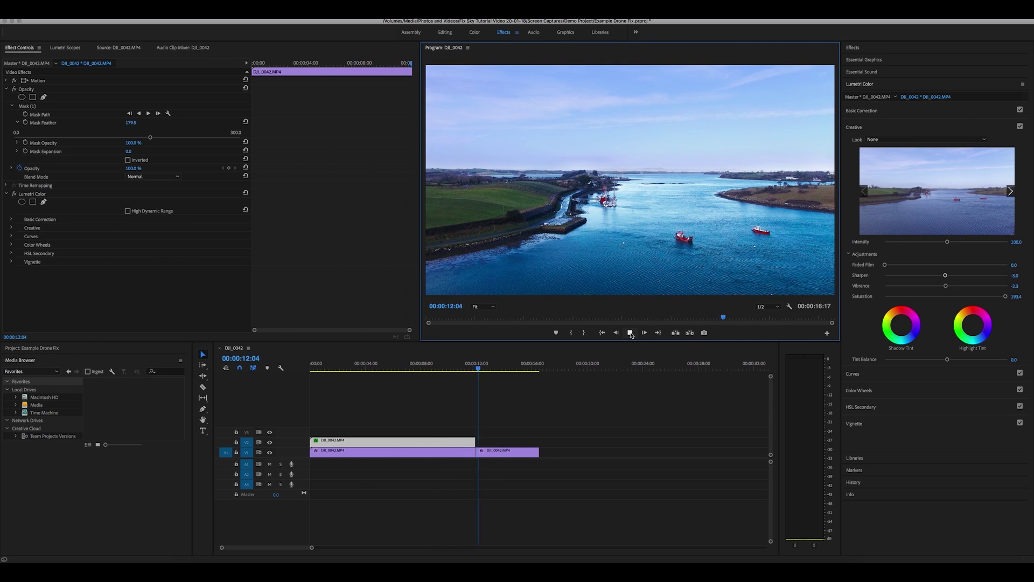
left_click(630, 333)
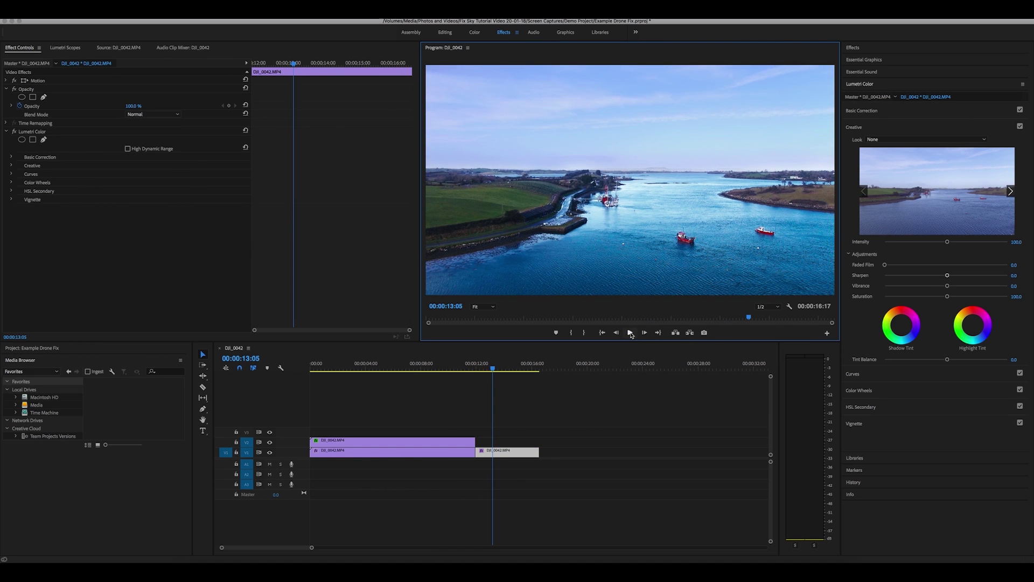